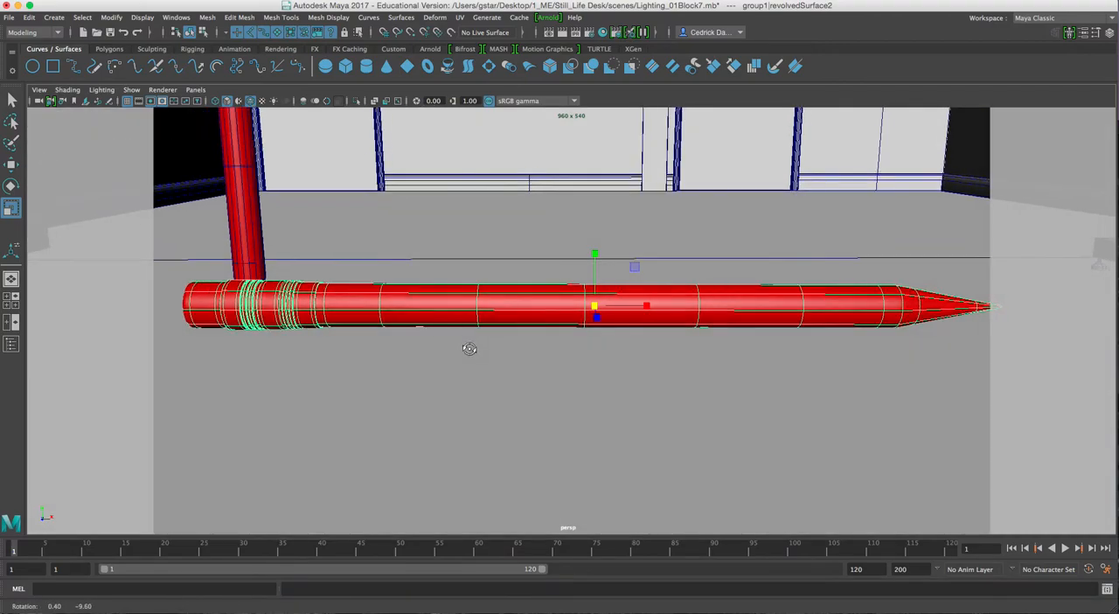
Frame the horizontal pencil in the front view and switch that view to shaded display
{"action": "middle_click_drag", "start_coordinate": [466, 347], "coordinate": [451, 351], "text": "alt"}
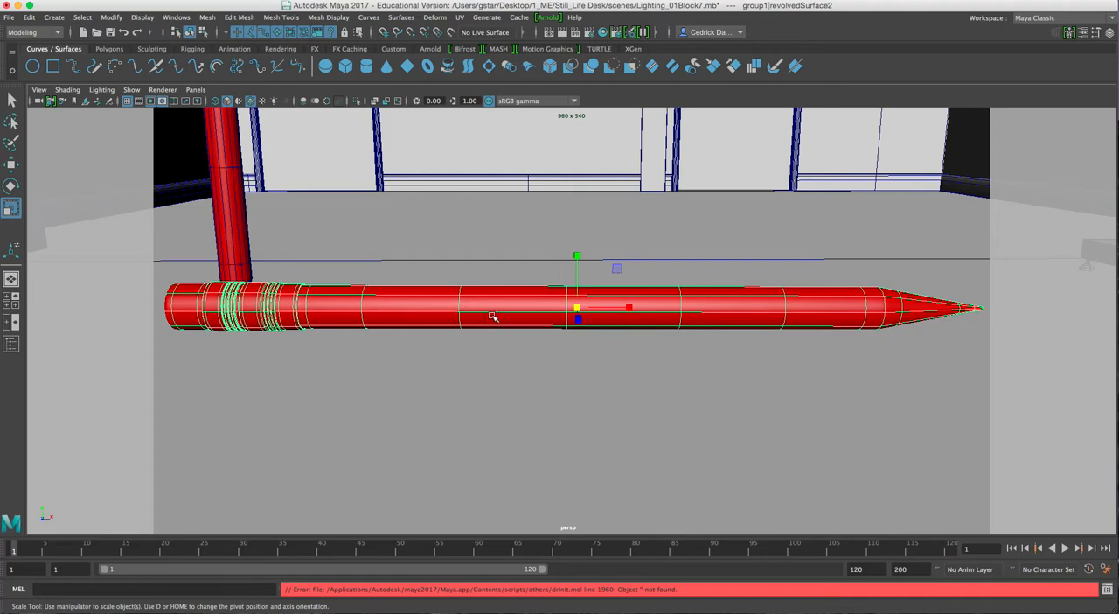
{"action": "key", "text": "space"}
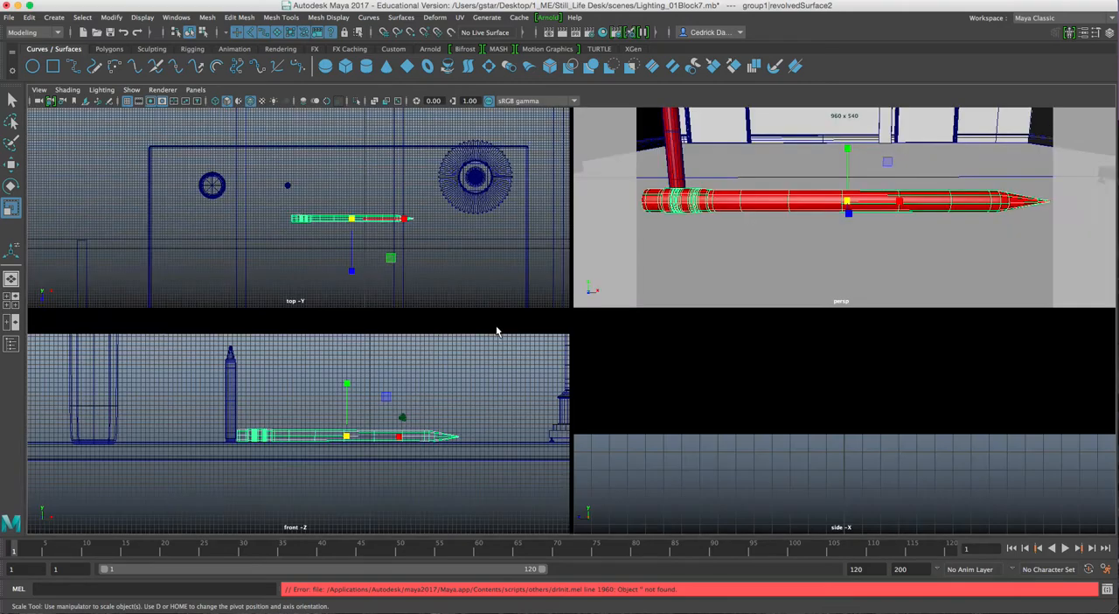
{"action": "key", "text": "space"}
{"action": "mouse_move", "coordinate": [575, 343]}
{"action": "middle_mouse_down", "text": "alt"}
{"action": "mouse_move", "coordinate": [425, 362]}
{"action": "mouse_move", "coordinate": [435, 373]}
{"action": "mouse_move", "coordinate": [521, 363]}
{"action": "middle_mouse_up", "text": "alt"}
{"action": "scroll", "coordinate": [457, 370], "scroll_direction": "up", "scroll_amount": 5}
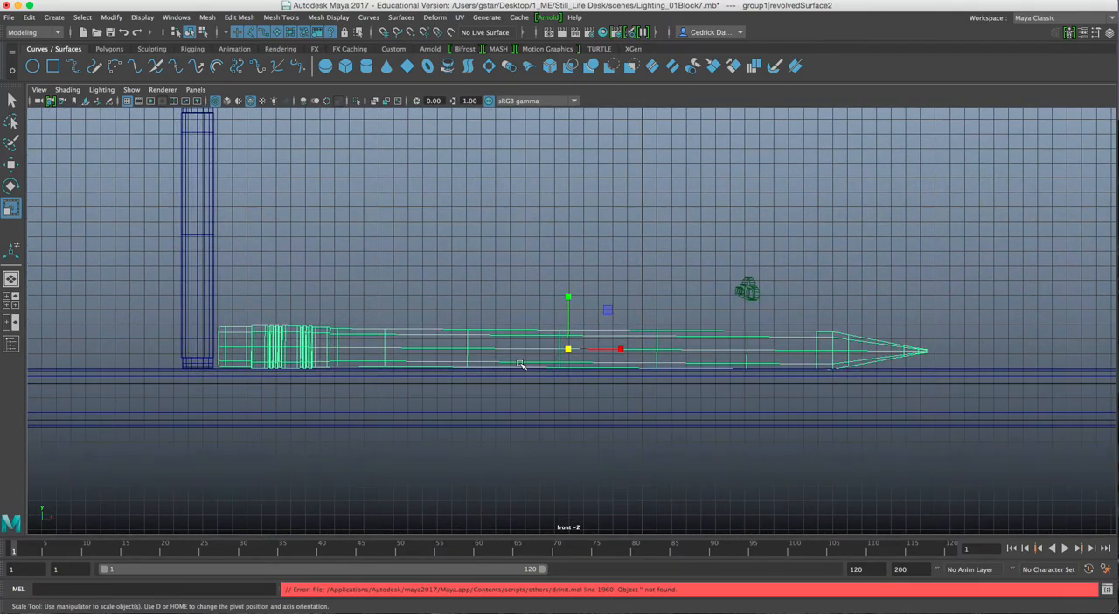
{"action": "scroll", "coordinate": [520, 364], "scroll_direction": "up", "scroll_amount": 4}
{"action": "mouse_move", "coordinate": [413, 350]}
{"action": "middle_mouse_down", "text": "alt"}
{"action": "mouse_move", "coordinate": [427, 350]}
{"action": "mouse_move", "coordinate": [431, 335]}
{"action": "middle_mouse_up", "text": "alt"}
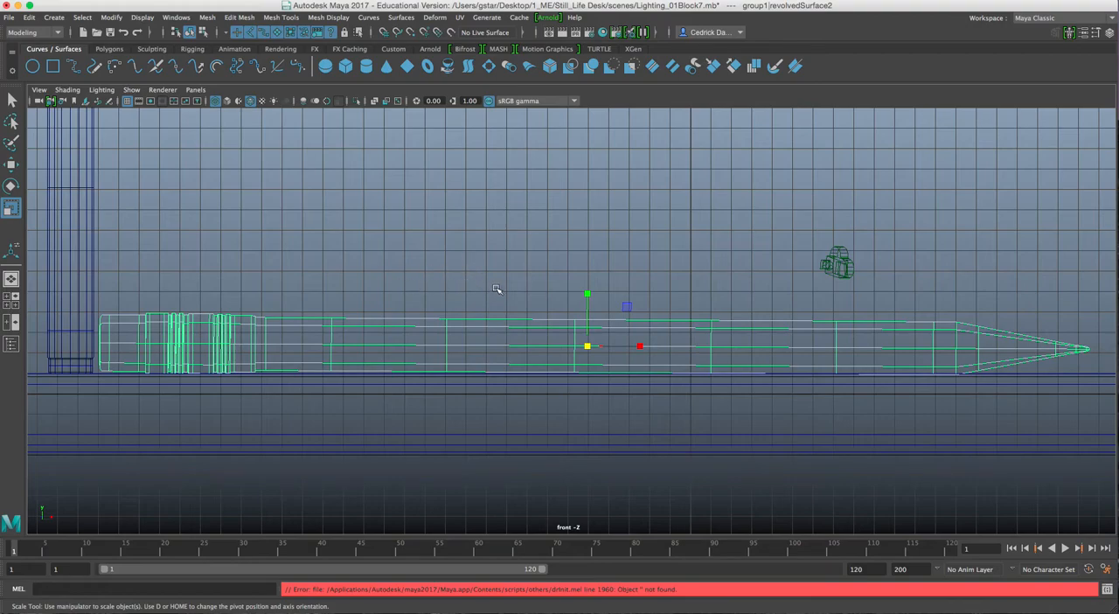
{"action": "key", "text": "5"}
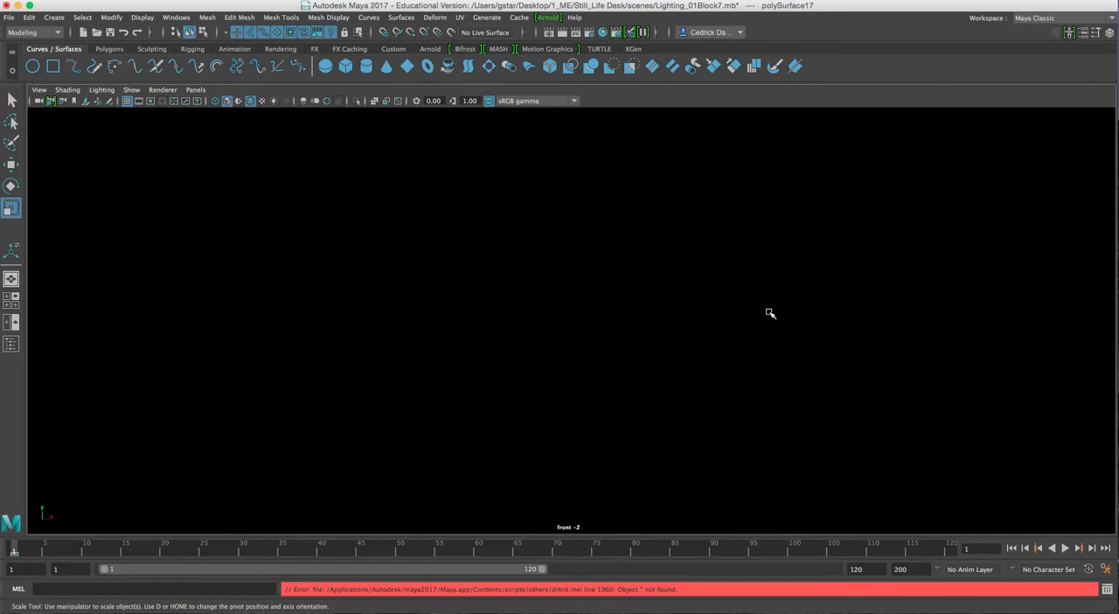
Assign the selected wall polySurface17 to a new display layer and hide that layer
{"action": "key", "text": "space"}
{"action": "key", "text": "space"}
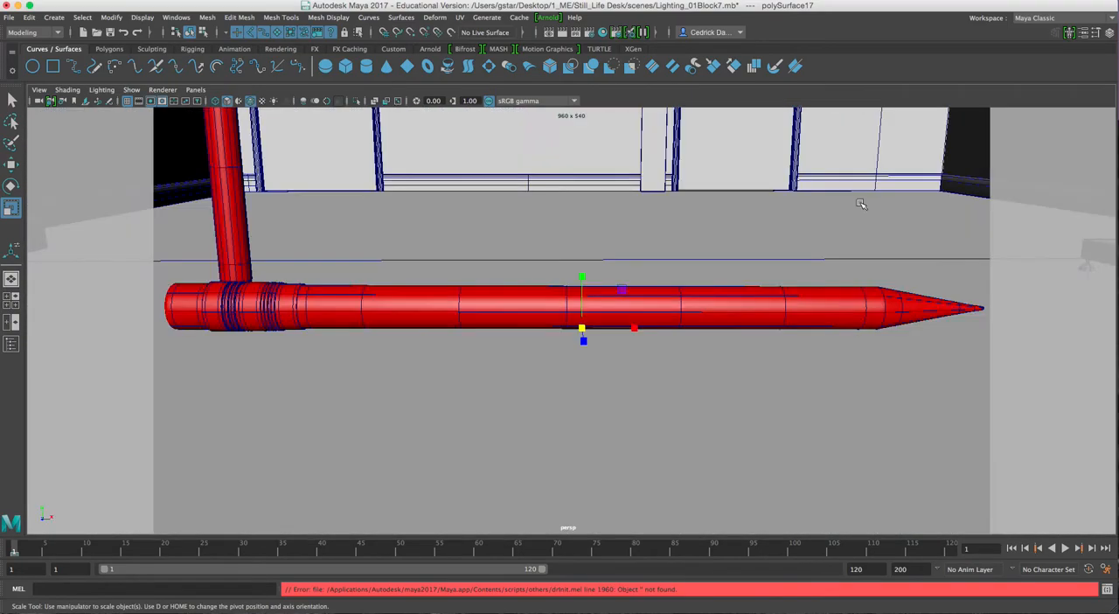
{"action": "scroll", "coordinate": [862, 206], "scroll_direction": "down", "scroll_amount": 10}
{"action": "left_click_drag", "start_coordinate": [862, 206], "coordinate": [717, 247], "text": "alt"}
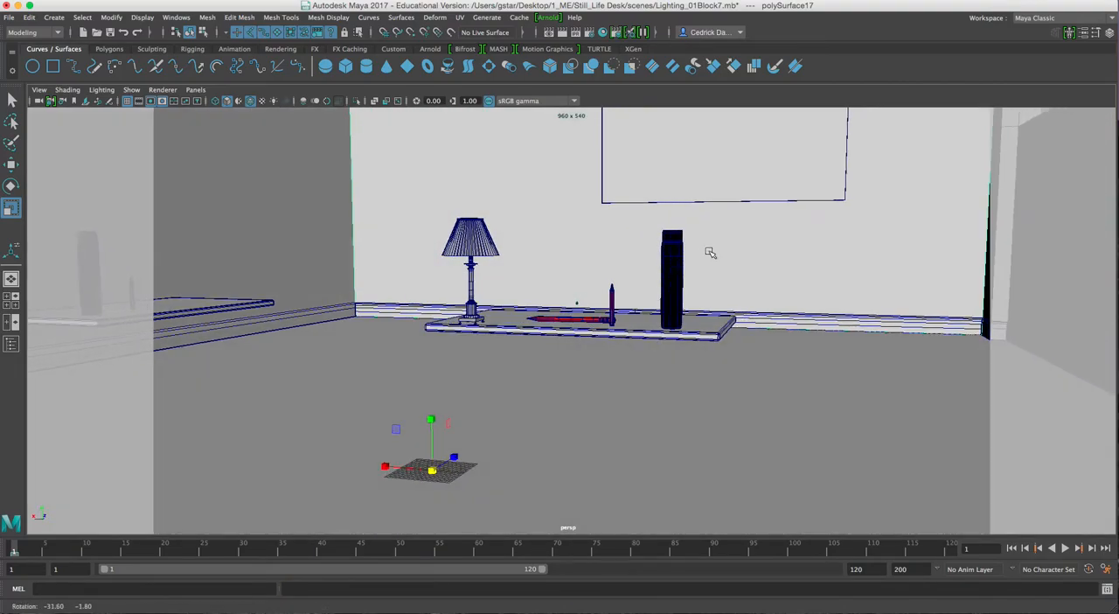
{"action": "left_click", "coordinate": [1106, 33]}
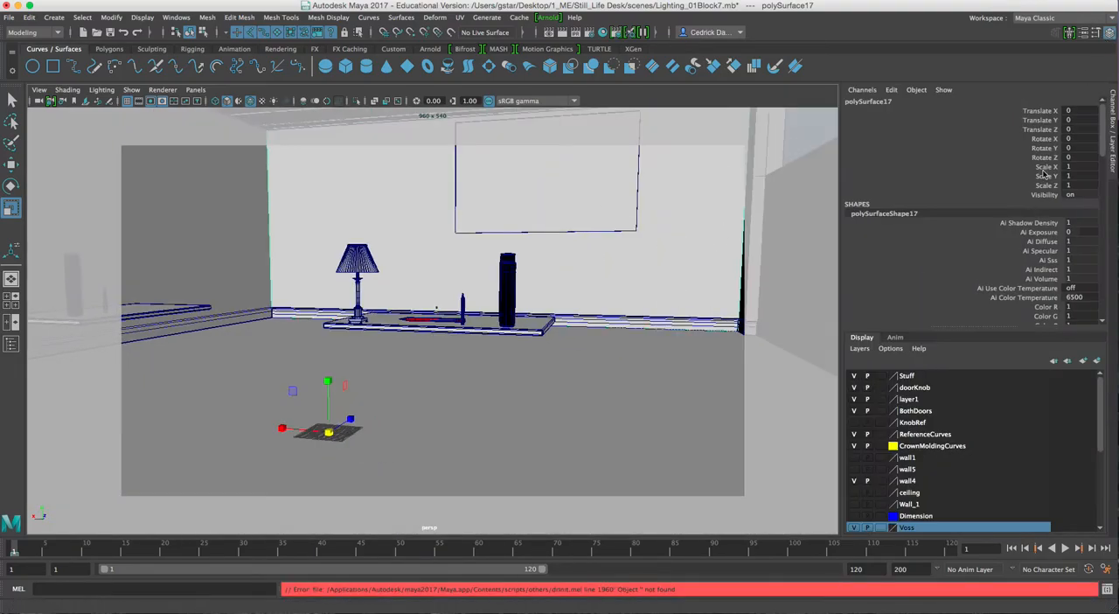
{"action": "left_click", "coordinate": [1097, 360]}
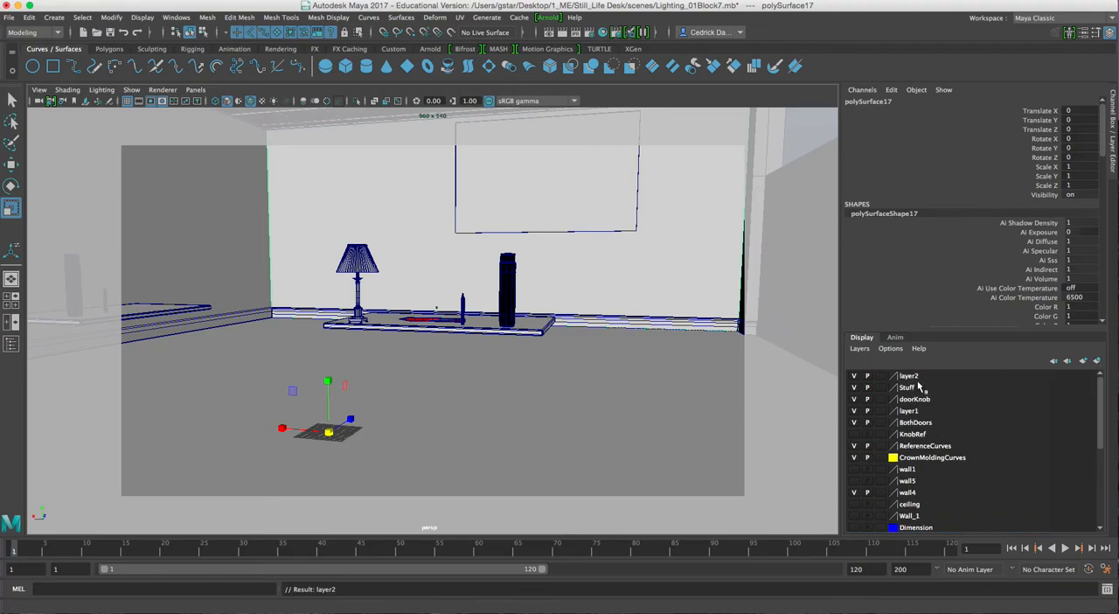
{"action": "left_click", "coordinate": [854, 375]}
Open Grease Pencil over the horizontal pencil in the front view and replace the existing frame with a new empty one
{"action": "key", "text": "space"}
{"action": "key", "text": "space"}
{"action": "scroll", "coordinate": [379, 367], "scroll_direction": "up", "scroll_amount": 4}
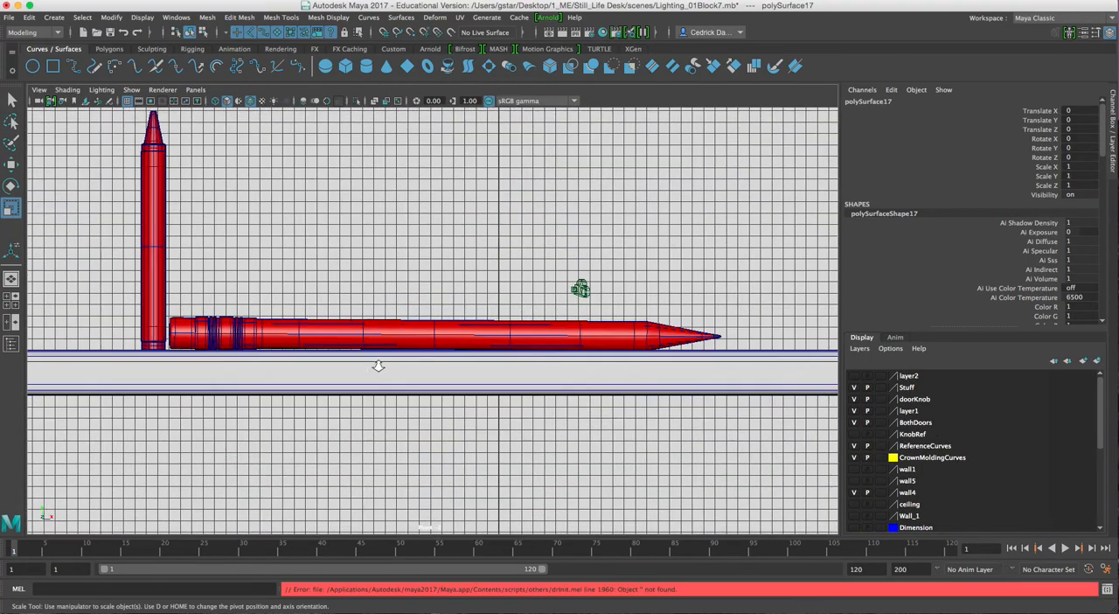
{"action": "middle_click_drag", "start_coordinate": [413, 362], "coordinate": [430, 366], "text": "alt"}
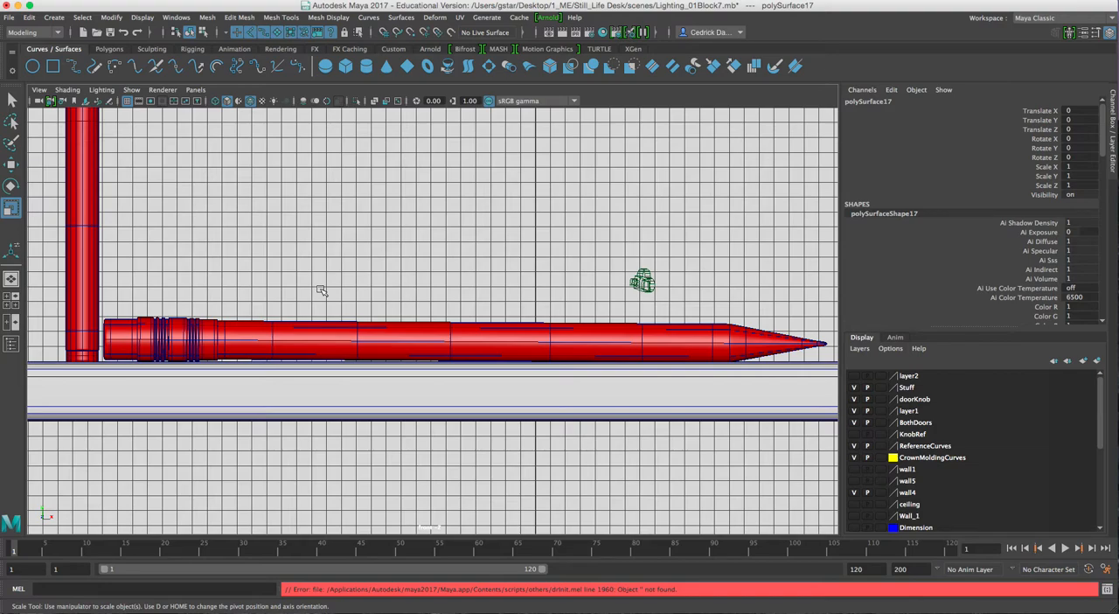
{"action": "left_click", "coordinate": [113, 101]}
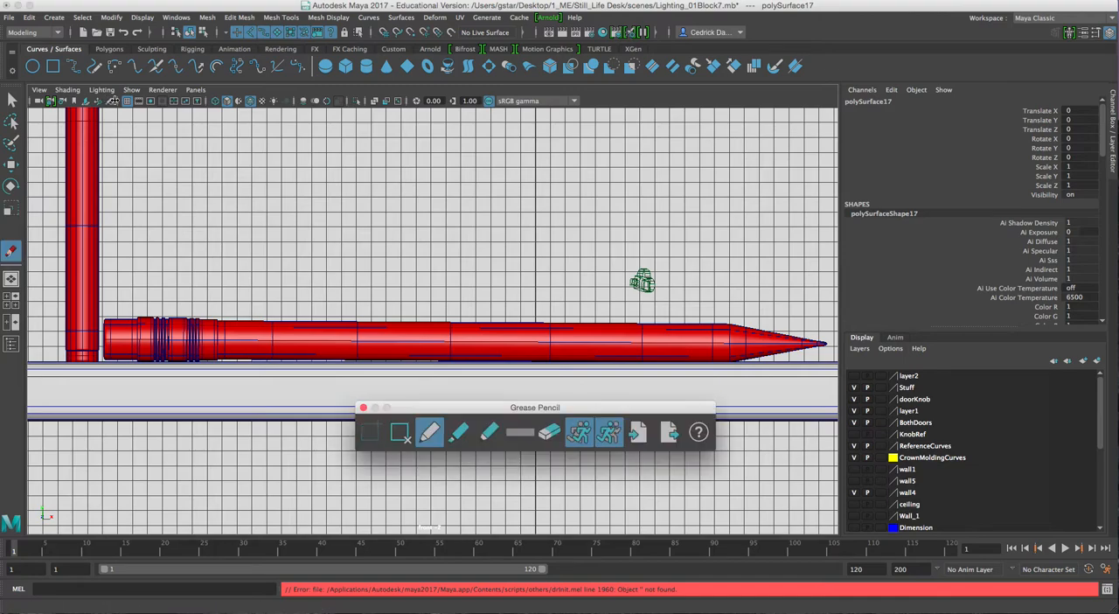
{"action": "left_click_drag", "start_coordinate": [442, 411], "coordinate": [267, 139]}
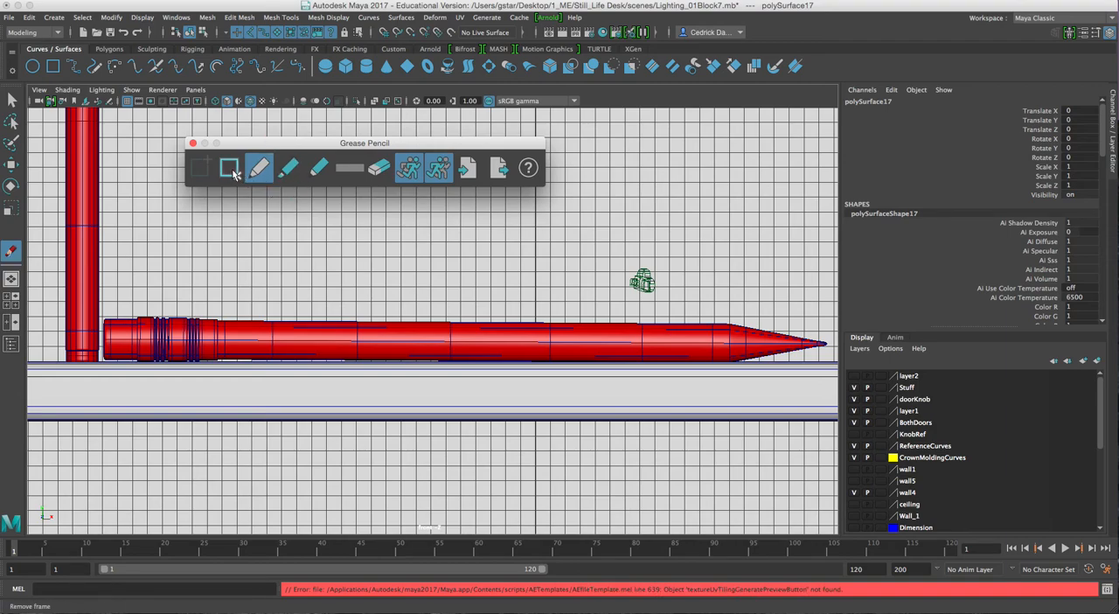
{"action": "left_click", "coordinate": [234, 174]}
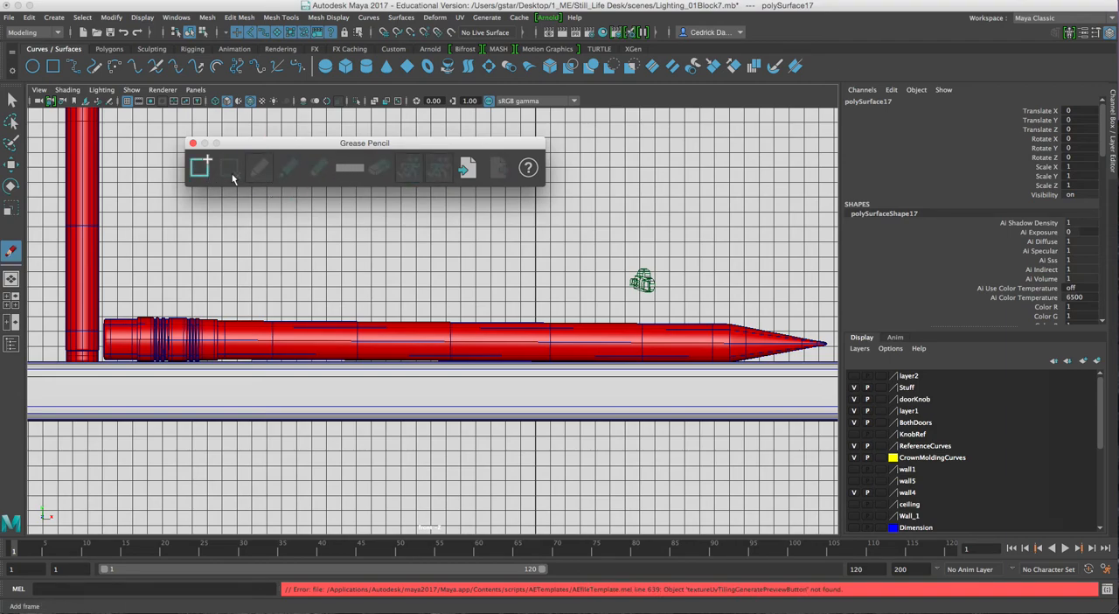
{"action": "left_click", "coordinate": [210, 171]}
Sketch and fill a pink block above the pencil's eraser end, using saturation 0.731 and value 0.808
{"action": "left_click", "coordinate": [349, 169]}
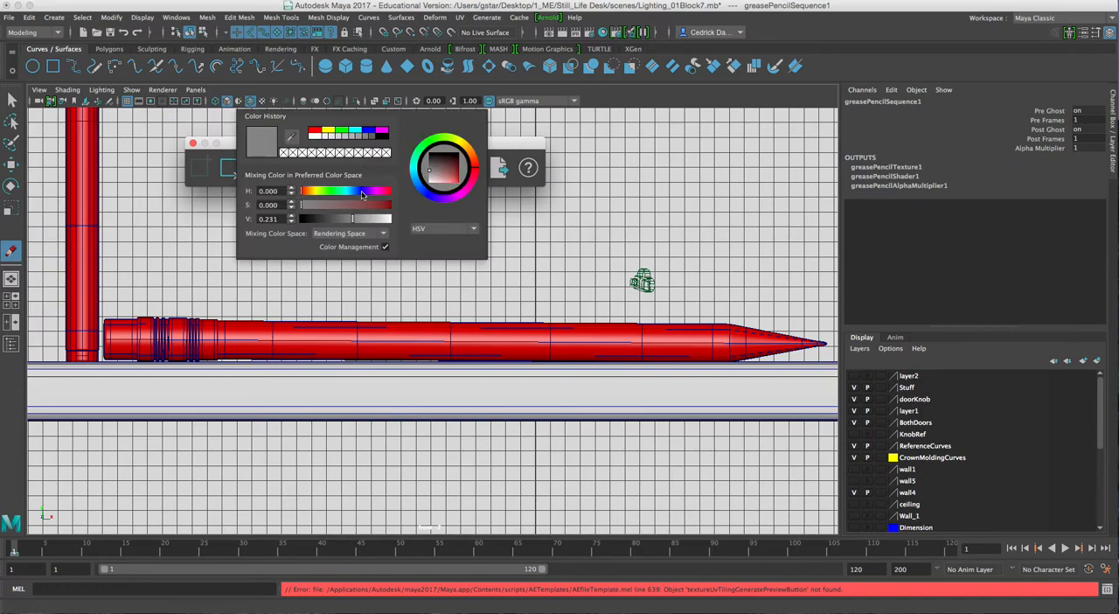
{"action": "left_click_drag", "start_coordinate": [353, 207], "coordinate": [385, 220]}
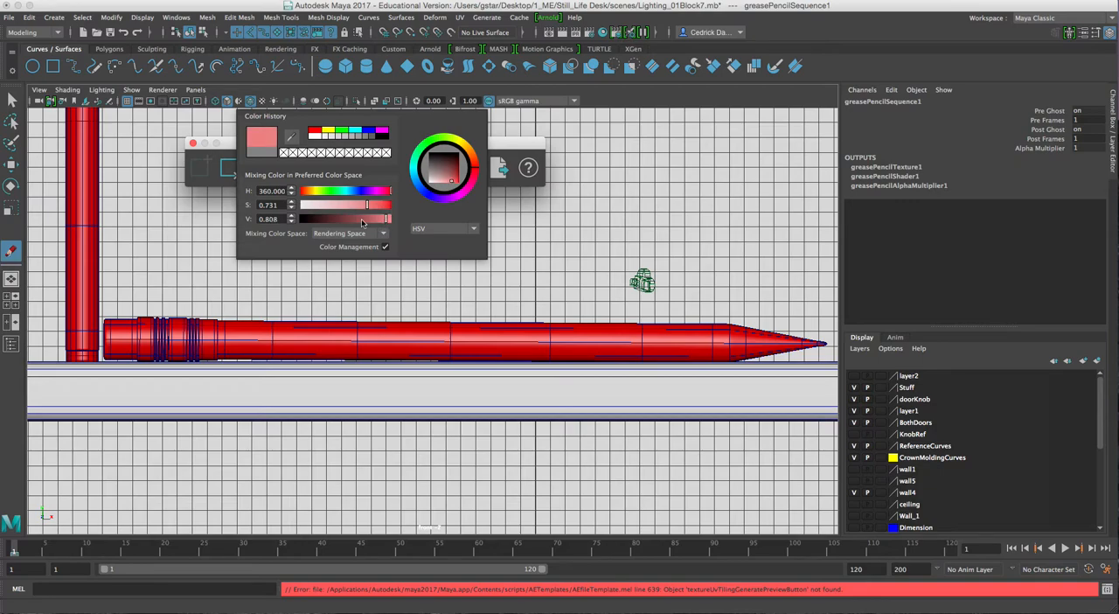
{"action": "left_click_drag", "start_coordinate": [133, 248], "coordinate": [134, 297]}
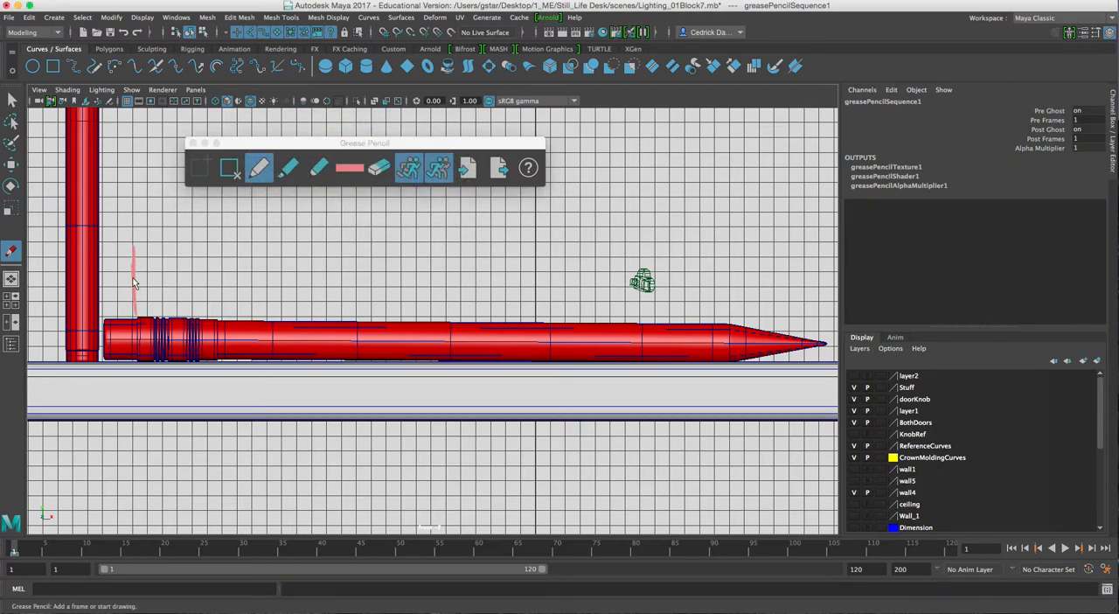
{"action": "left_click_drag", "start_coordinate": [102, 256], "coordinate": [120, 250]}
{"action": "mouse_move", "coordinate": [134, 306]}
{"action": "left_mouse_down"}
{"action": "mouse_move", "coordinate": [110, 313]}
{"action": "mouse_move", "coordinate": [105, 264]}
{"action": "mouse_move", "coordinate": [115, 297]}
{"action": "mouse_move", "coordinate": [132, 304]}
{"action": "mouse_move", "coordinate": [128, 260]}
{"action": "mouse_move", "coordinate": [107, 251]}
{"action": "left_mouse_up"}
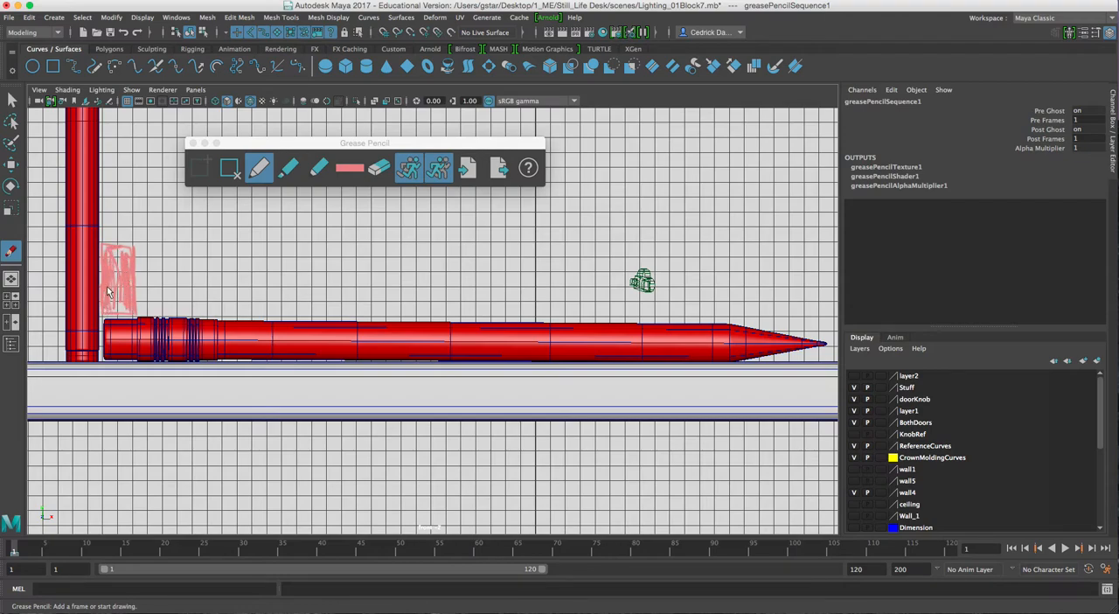
{"action": "left_click_drag", "start_coordinate": [124, 312], "coordinate": [115, 290]}
{"action": "left_click_drag", "start_coordinate": [130, 288], "coordinate": [130, 309]}
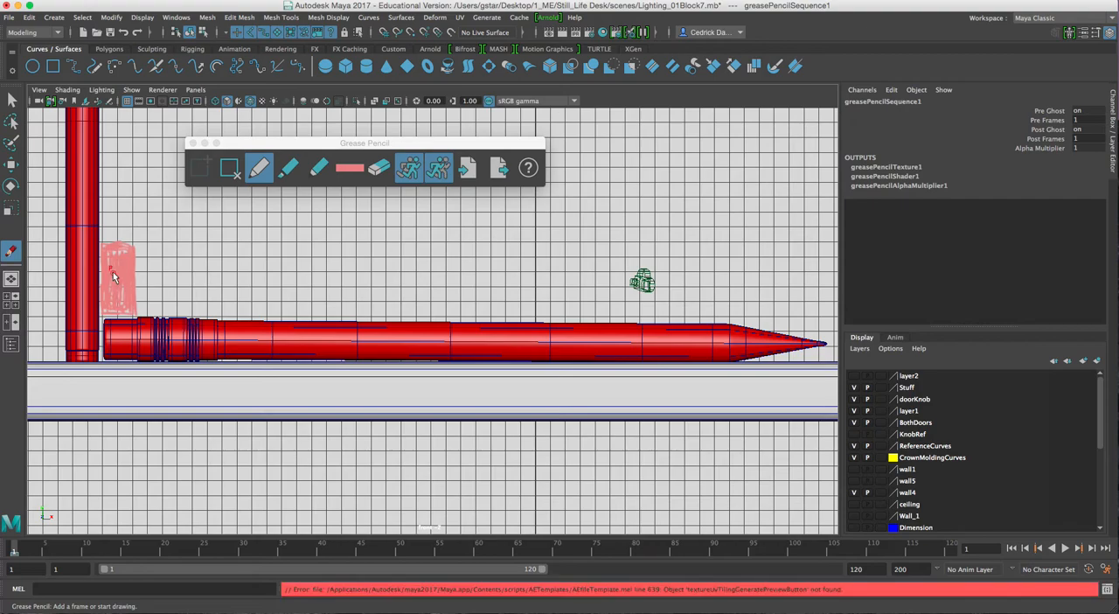
Sketch and fill a grey block above the pencil's metal ferrule, using saturation 0 and value 0.231
{"action": "left_click", "coordinate": [364, 166]}
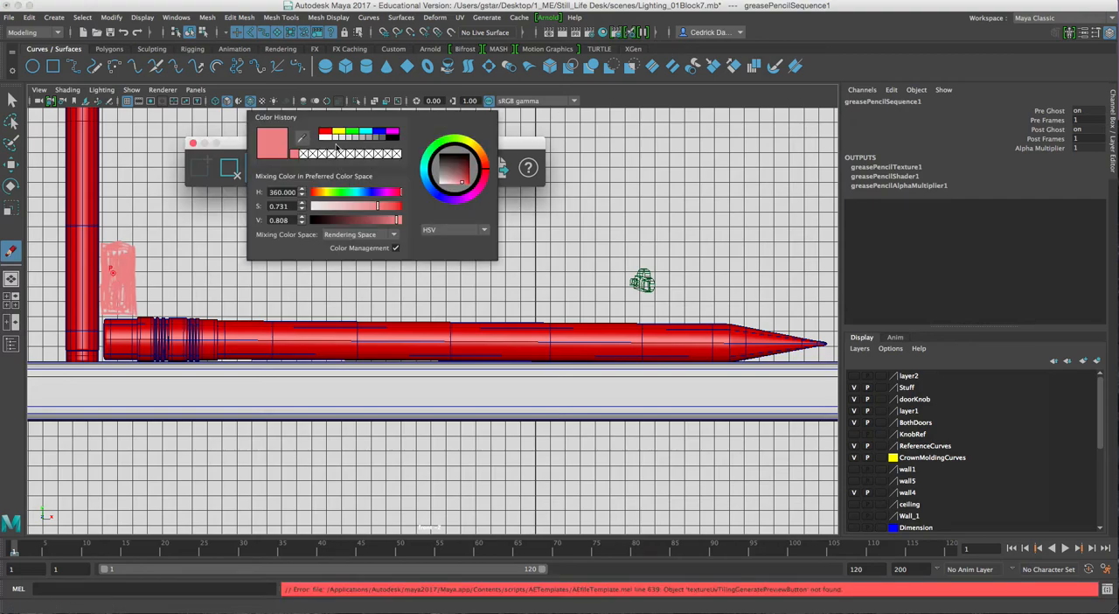
{"action": "left_click", "coordinate": [370, 138]}
{"action": "left_click", "coordinate": [376, 138]}
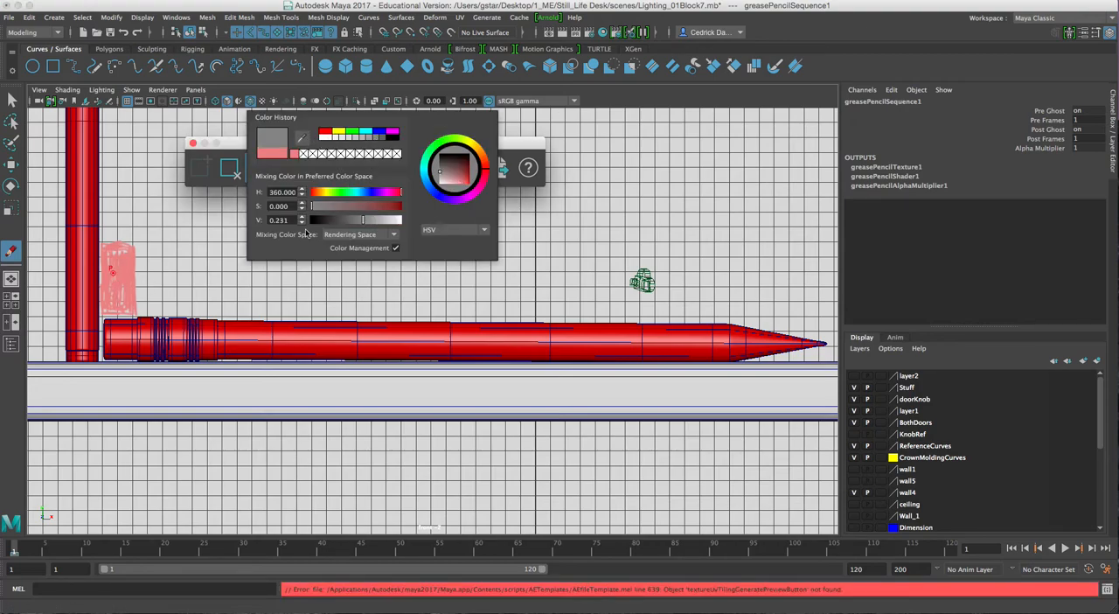
{"action": "left_click", "coordinate": [184, 255]}
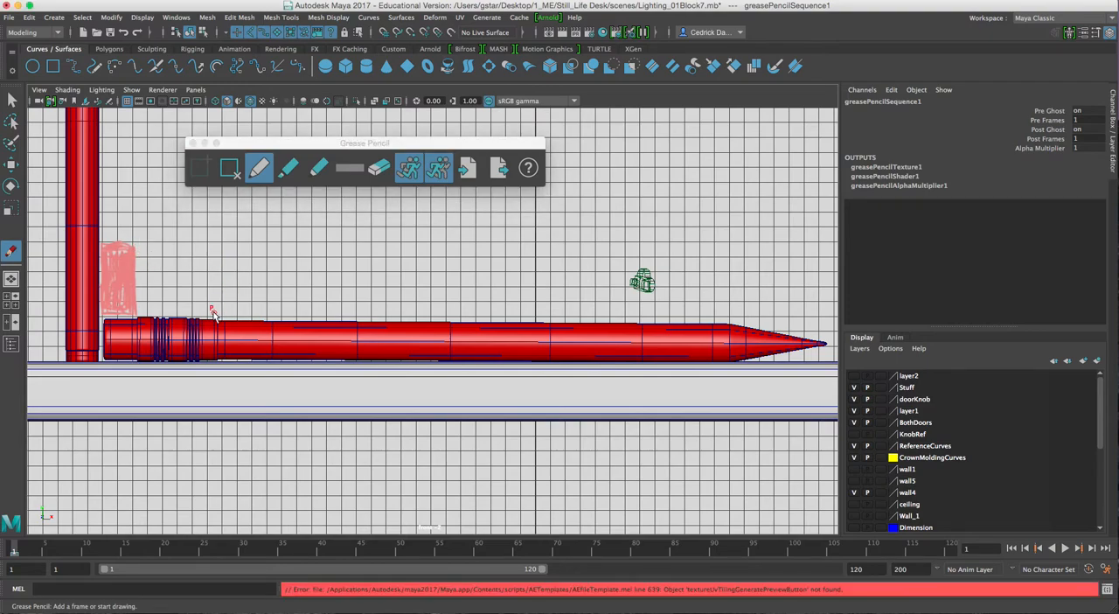
{"action": "mouse_move", "coordinate": [144, 314]}
{"action": "left_mouse_down"}
{"action": "mouse_move", "coordinate": [221, 320]}
{"action": "mouse_move", "coordinate": [214, 241]}
{"action": "left_mouse_up"}
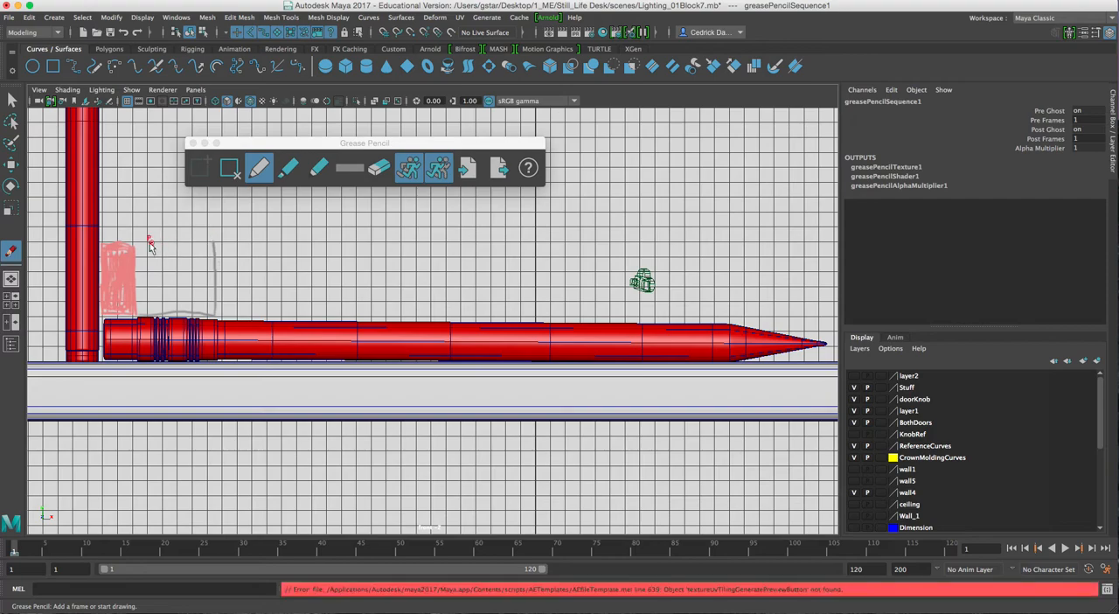
{"action": "left_click_drag", "start_coordinate": [144, 248], "coordinate": [217, 244]}
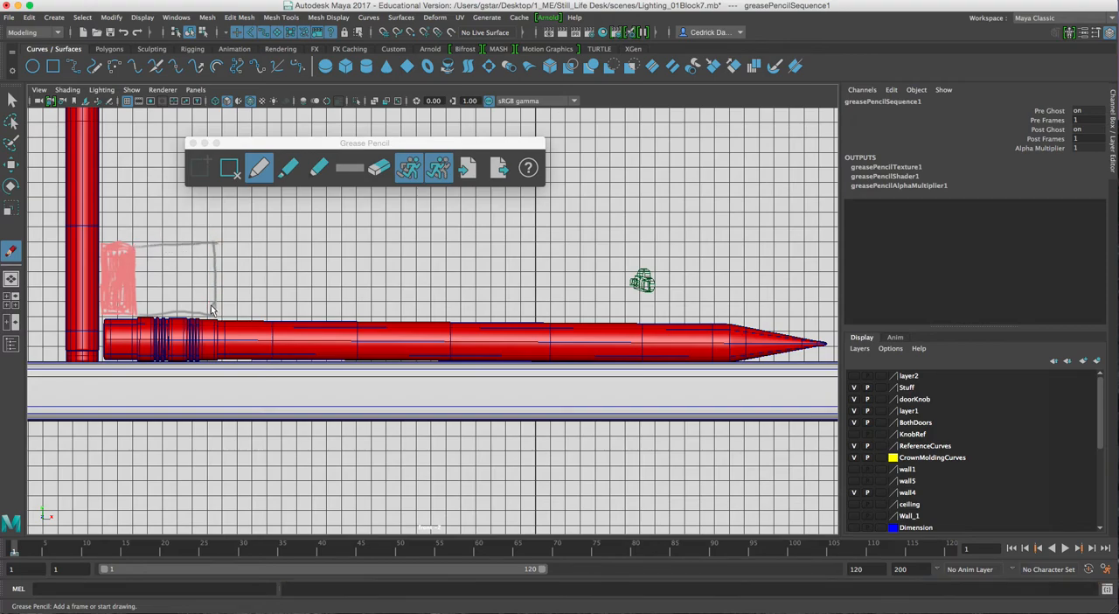
{"action": "mouse_move", "coordinate": [207, 302]}
{"action": "left_mouse_down"}
{"action": "mouse_move", "coordinate": [201, 266]}
{"action": "mouse_move", "coordinate": [158, 299]}
{"action": "mouse_move", "coordinate": [154, 262]}
{"action": "mouse_move", "coordinate": [135, 310]}
{"action": "left_mouse_up"}
{"action": "mouse_move", "coordinate": [135, 253]}
{"action": "left_mouse_down"}
{"action": "mouse_move", "coordinate": [200, 253]}
{"action": "mouse_move", "coordinate": [211, 276]}
{"action": "mouse_move", "coordinate": [211, 300]}
{"action": "mouse_move", "coordinate": [147, 316]}
{"action": "mouse_move", "coordinate": [144, 302]}
{"action": "mouse_move", "coordinate": [135, 313]}
{"action": "mouse_move", "coordinate": [210, 303]}
{"action": "mouse_move", "coordinate": [196, 298]}
{"action": "mouse_move", "coordinate": [185, 256]}
{"action": "mouse_move", "coordinate": [175, 272]}
{"action": "mouse_move", "coordinate": [158, 258]}
{"action": "mouse_move", "coordinate": [147, 265]}
{"action": "mouse_move", "coordinate": [175, 258]}
{"action": "mouse_move", "coordinate": [138, 263]}
{"action": "left_mouse_up"}
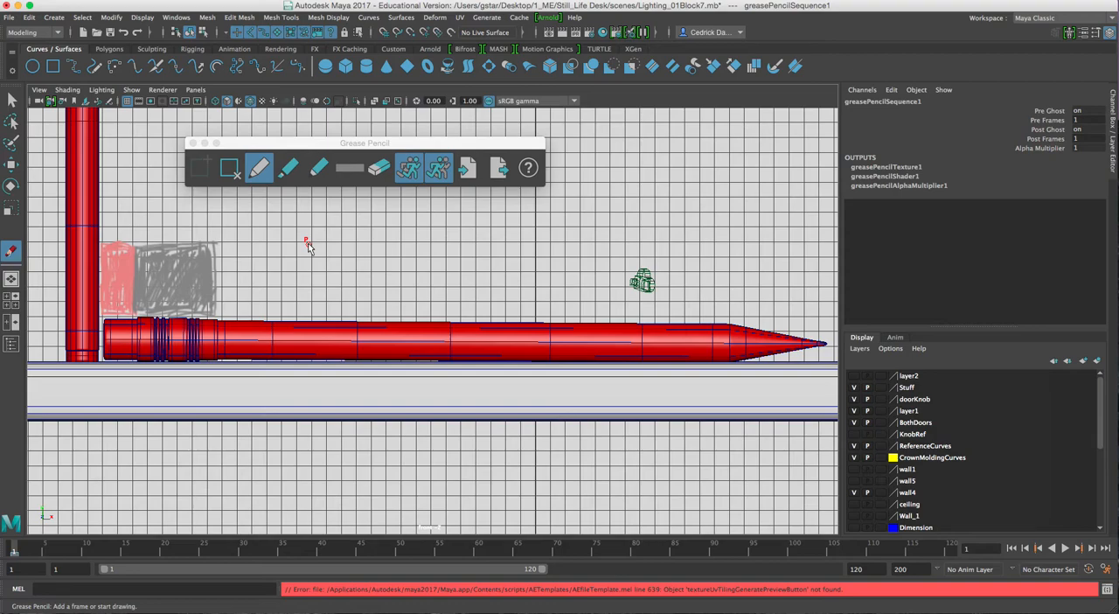
Sketch and hatch a long golden-yellow block above the pencil's shaft, from the ferrule to the start of the taper, using hue 41.989
{"action": "left_click", "coordinate": [349, 168]}
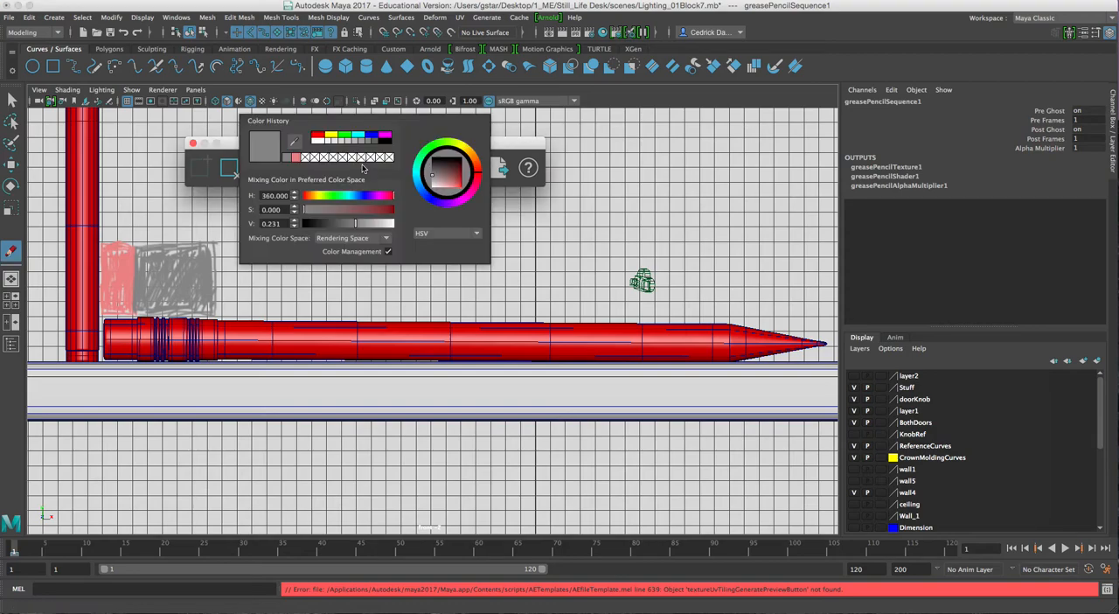
{"action": "left_click", "coordinate": [333, 137]}
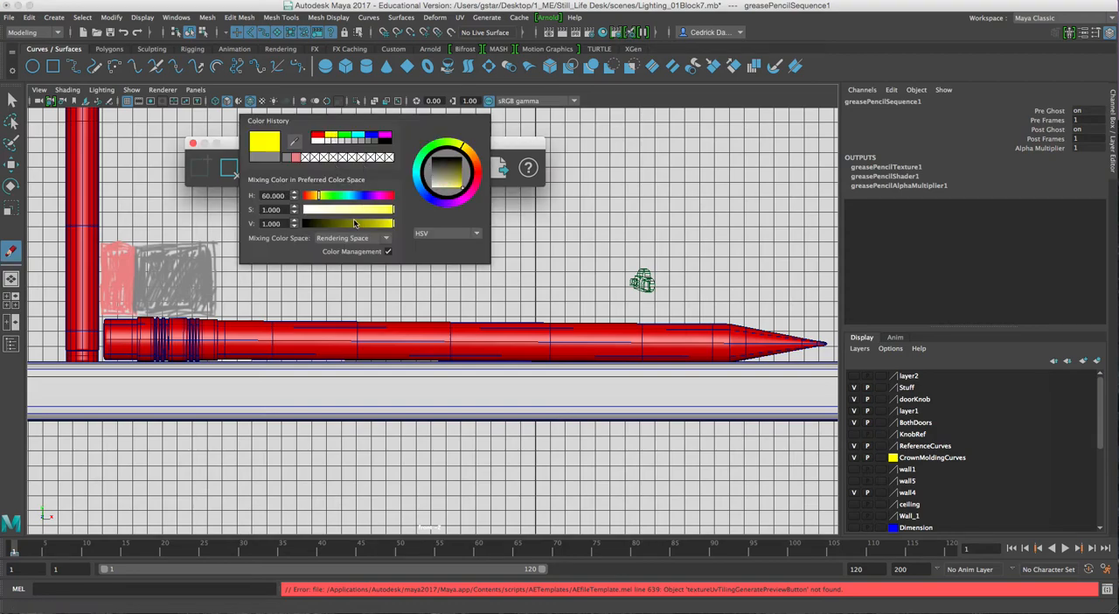
{"action": "left_click", "coordinate": [385, 212]}
{"action": "left_click_drag", "start_coordinate": [464, 173], "coordinate": [463, 160]}
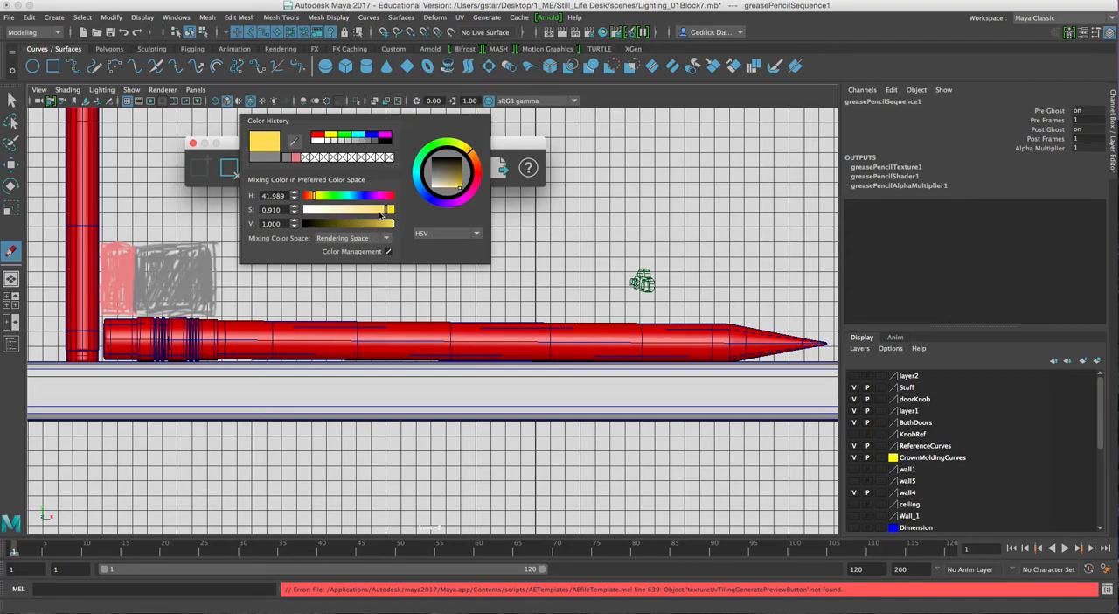
{"action": "left_click", "coordinate": [362, 224]}
{"action": "left_click_drag", "start_coordinate": [361, 230], "coordinate": [380, 225]}
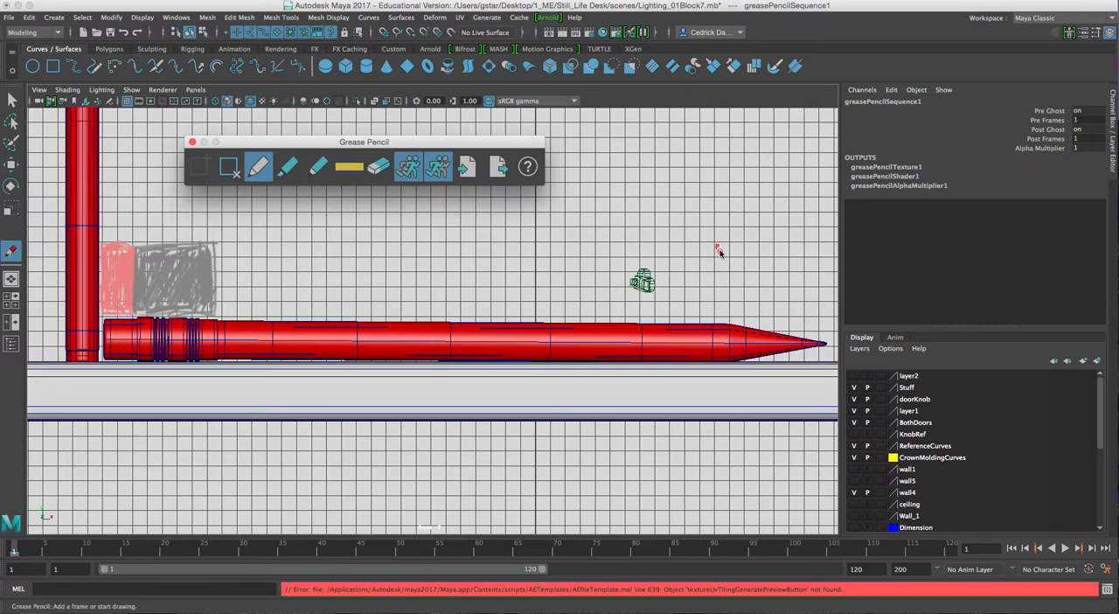
{"action": "left_click_drag", "start_coordinate": [714, 247], "coordinate": [714, 310]}
{"action": "left_click_drag", "start_coordinate": [216, 244], "coordinate": [217, 307]}
{"action": "left_click_drag", "start_coordinate": [215, 244], "coordinate": [665, 245]}
{"action": "left_click_drag", "start_coordinate": [712, 308], "coordinate": [216, 307]}
{"action": "mouse_move", "coordinate": [224, 260]}
{"action": "left_mouse_down"}
{"action": "mouse_move", "coordinate": [268, 255]}
{"action": "mouse_move", "coordinate": [238, 284]}
{"action": "mouse_move", "coordinate": [267, 263]}
{"action": "mouse_move", "coordinate": [296, 292]}
{"action": "mouse_move", "coordinate": [393, 251]}
{"action": "mouse_move", "coordinate": [549, 264]}
{"action": "mouse_move", "coordinate": [504, 293]}
{"action": "mouse_move", "coordinate": [655, 295]}
{"action": "mouse_move", "coordinate": [617, 278]}
{"action": "mouse_move", "coordinate": [531, 270]}
{"action": "mouse_move", "coordinate": [619, 252]}
{"action": "mouse_move", "coordinate": [317, 260]}
{"action": "mouse_move", "coordinate": [442, 265]}
{"action": "mouse_move", "coordinate": [310, 298]}
{"action": "mouse_move", "coordinate": [437, 301]}
{"action": "mouse_move", "coordinate": [349, 302]}
{"action": "mouse_move", "coordinate": [258, 282]}
{"action": "left_mouse_up"}
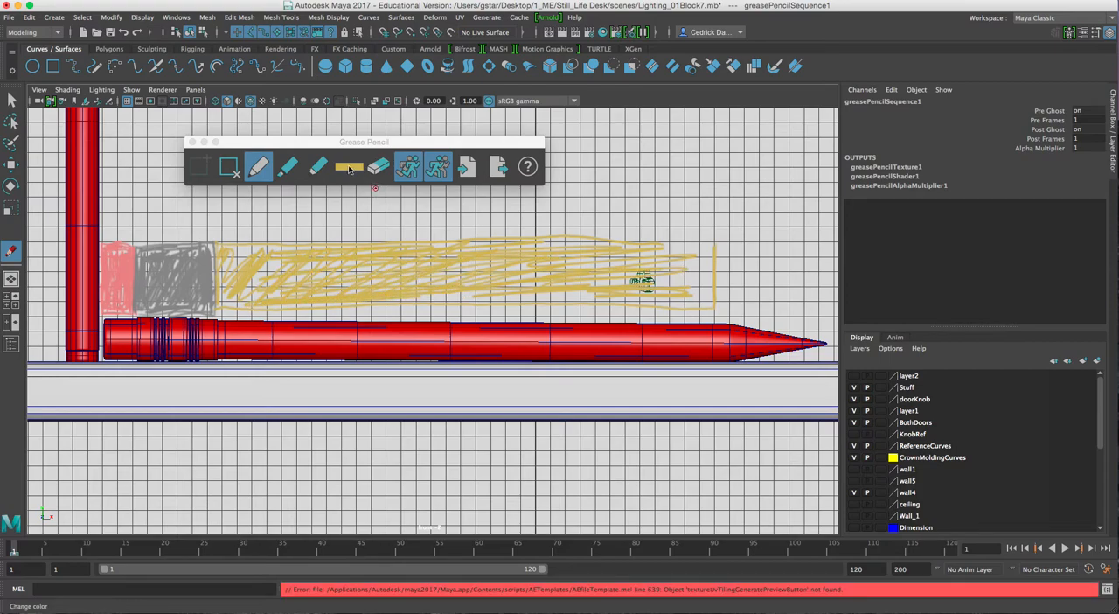
Sketch and fill a pale tan block above the sharpened wood section, with the colour's saturation lowered to 0.552
{"action": "left_click", "coordinate": [358, 165]}
{"action": "left_click", "coordinate": [342, 215]}
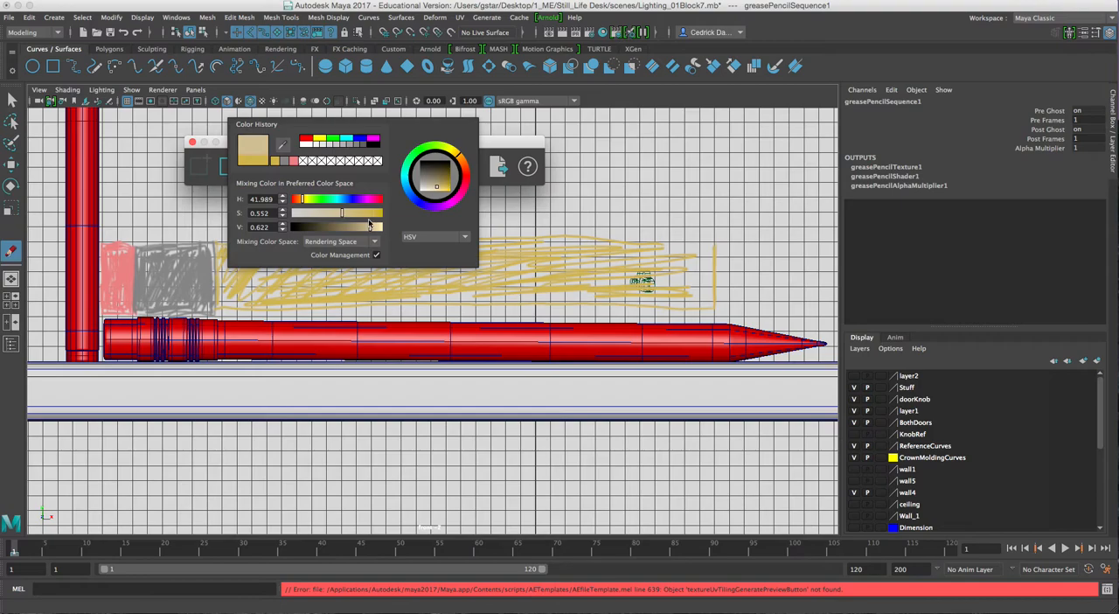
{"action": "mouse_move", "coordinate": [719, 245]}
{"action": "left_mouse_down"}
{"action": "mouse_move", "coordinate": [794, 252]}
{"action": "mouse_move", "coordinate": [805, 324]}
{"action": "mouse_move", "coordinate": [725, 313]}
{"action": "mouse_move", "coordinate": [787, 284]}
{"action": "mouse_move", "coordinate": [725, 271]}
{"action": "mouse_move", "coordinate": [735, 249]}
{"action": "mouse_move", "coordinate": [726, 263]}
{"action": "mouse_move", "coordinate": [786, 300]}
{"action": "mouse_move", "coordinate": [776, 304]}
{"action": "left_mouse_up"}
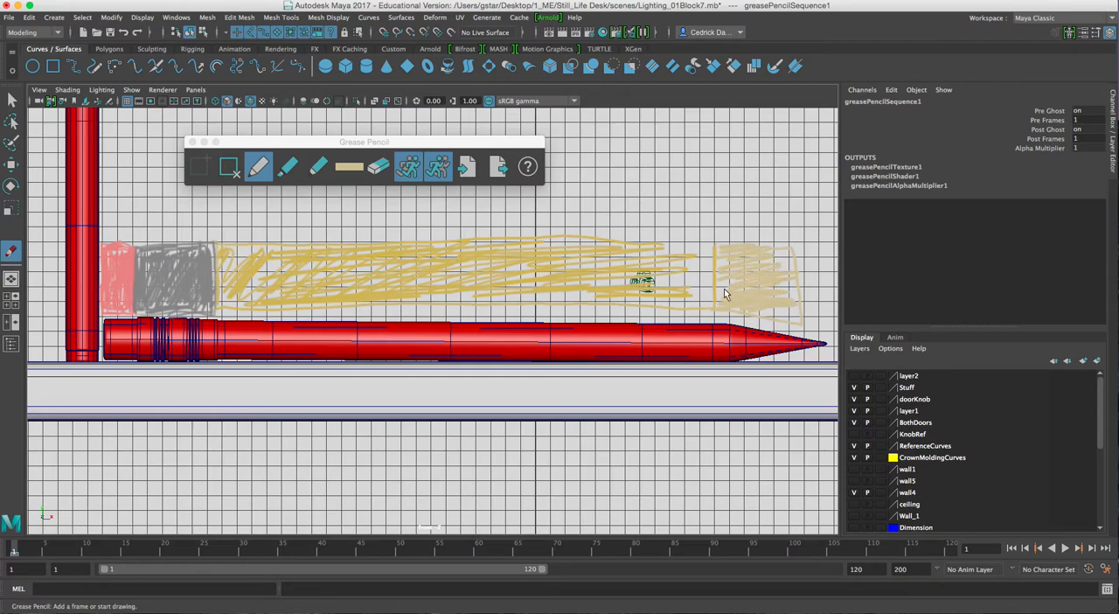
Sketch and fill a narrow black block above the pencil's lead tip
{"action": "left_click", "coordinate": [348, 166]}
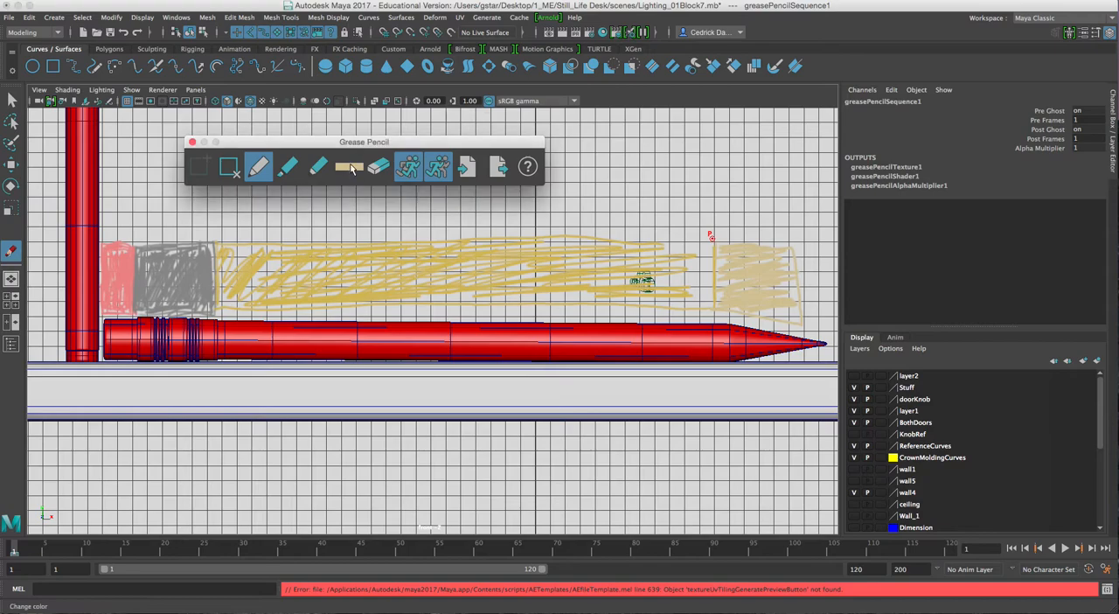
{"action": "left_click", "coordinate": [395, 138]}
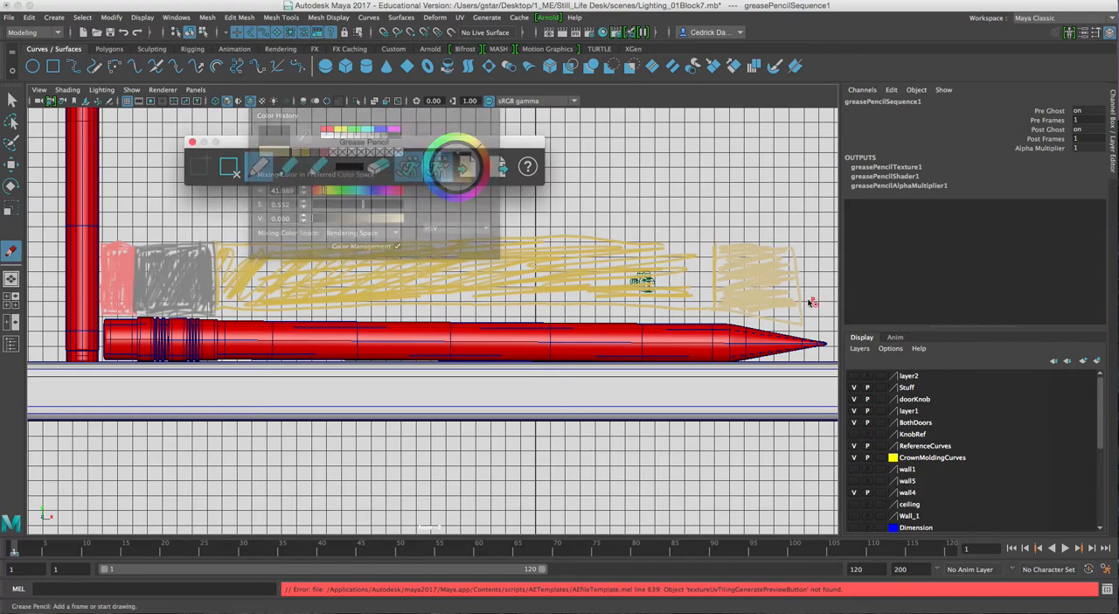
{"action": "mouse_move", "coordinate": [822, 329]}
{"action": "left_mouse_down"}
{"action": "mouse_move", "coordinate": [823, 254]}
{"action": "mouse_move", "coordinate": [796, 246]}
{"action": "mouse_move", "coordinate": [820, 278]}
{"action": "mouse_move", "coordinate": [799, 290]}
{"action": "mouse_move", "coordinate": [821, 306]}
{"action": "mouse_move", "coordinate": [806, 320]}
{"action": "mouse_move", "coordinate": [814, 311]}
{"action": "mouse_move", "coordinate": [797, 255]}
{"action": "mouse_move", "coordinate": [810, 288]}
{"action": "mouse_move", "coordinate": [809, 266]}
{"action": "left_mouse_up"}
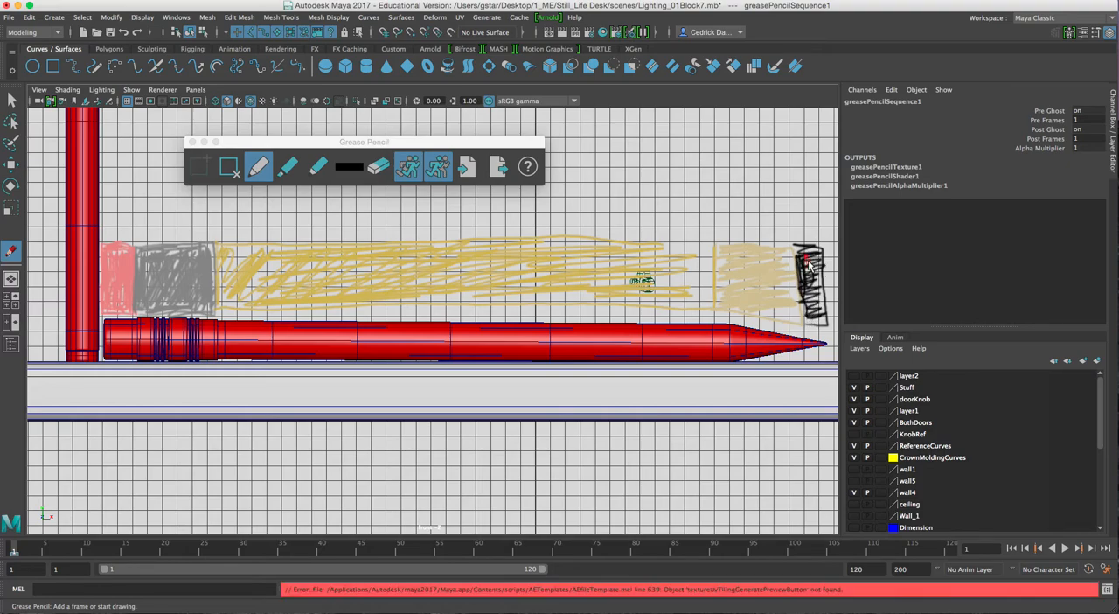
Close the Grease Pencil tools and assign a new Arnold aiStandard material to the horizontal pencil
{"action": "left_click", "coordinate": [192, 143]}
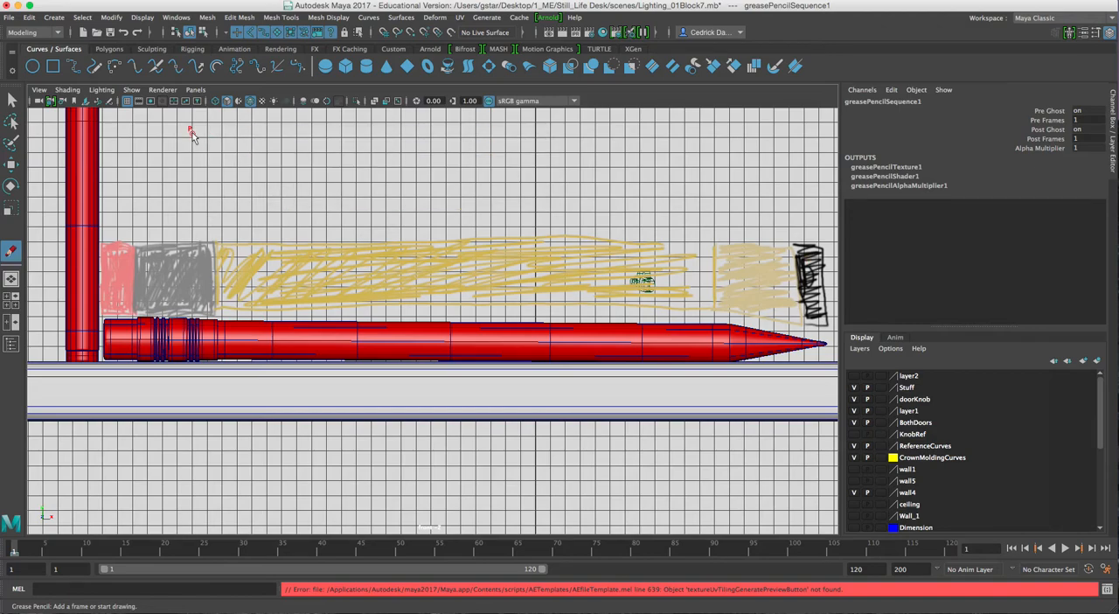
{"action": "key", "text": "w"}
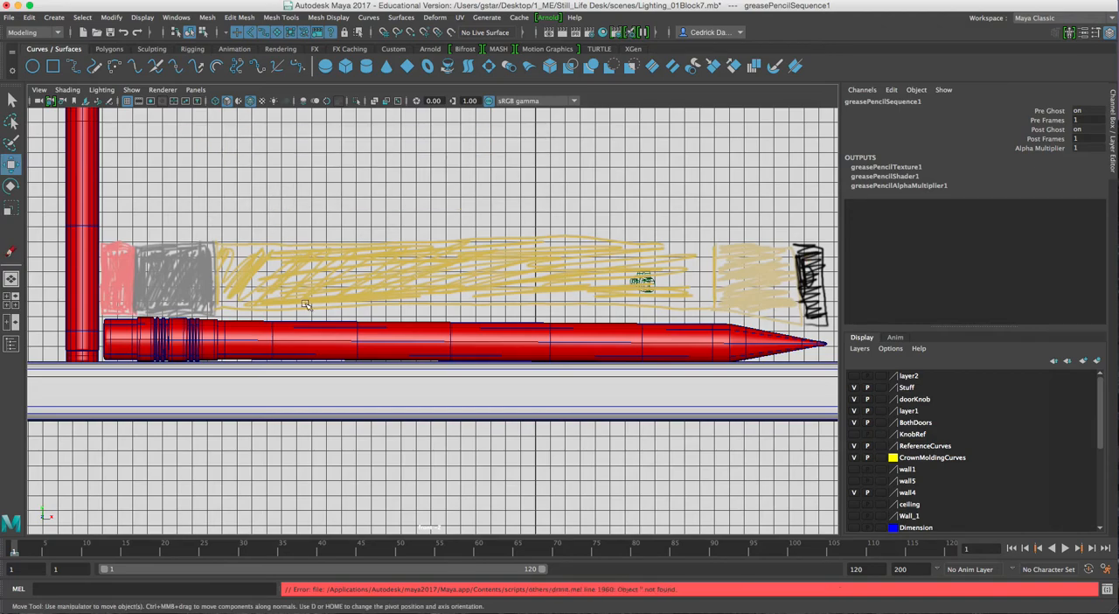
{"action": "left_click", "coordinate": [317, 328]}
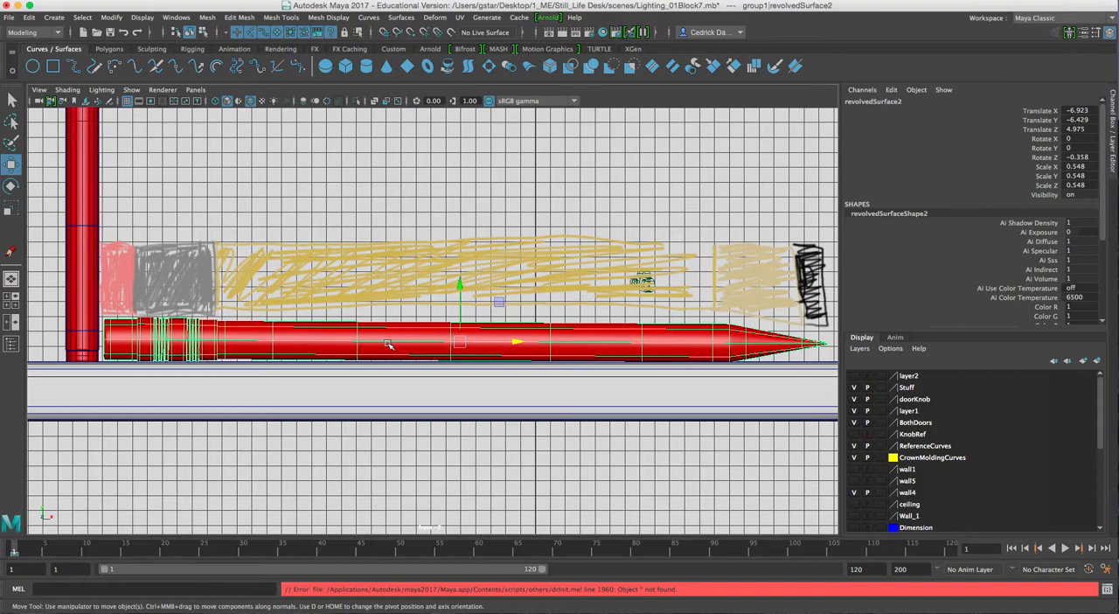
{"action": "key", "text": "F9"}
{"action": "right_click_drag", "start_coordinate": [391, 341], "coordinate": [441, 253]}
{"action": "right_click_drag", "start_coordinate": [412, 337], "coordinate": [406, 568]}
{"action": "left_click_drag", "start_coordinate": [466, 185], "coordinate": [682, 99]}
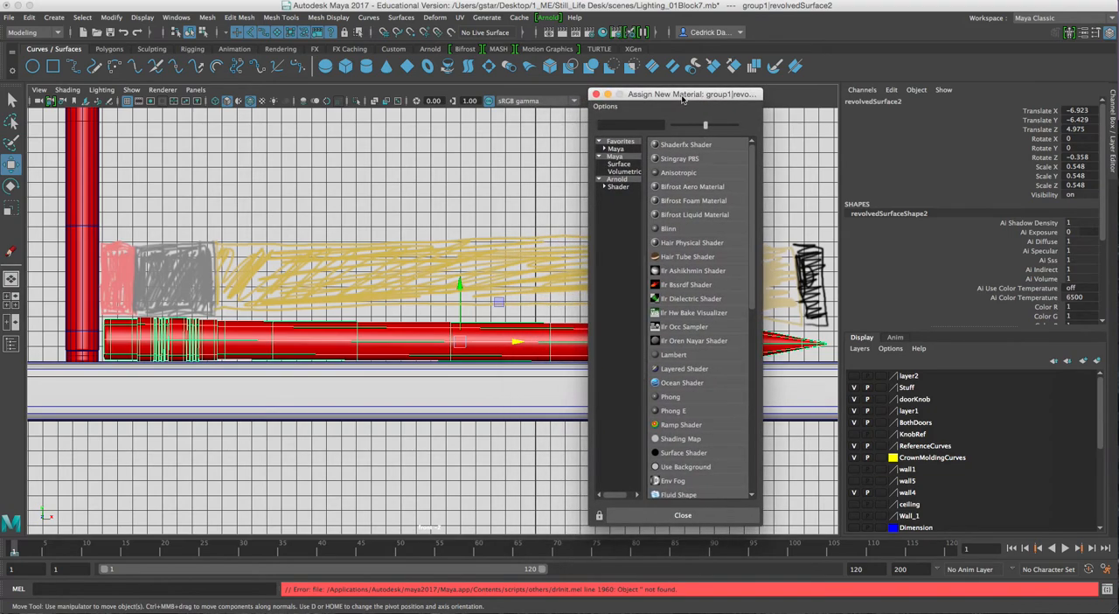
{"action": "left_click", "coordinate": [618, 180]}
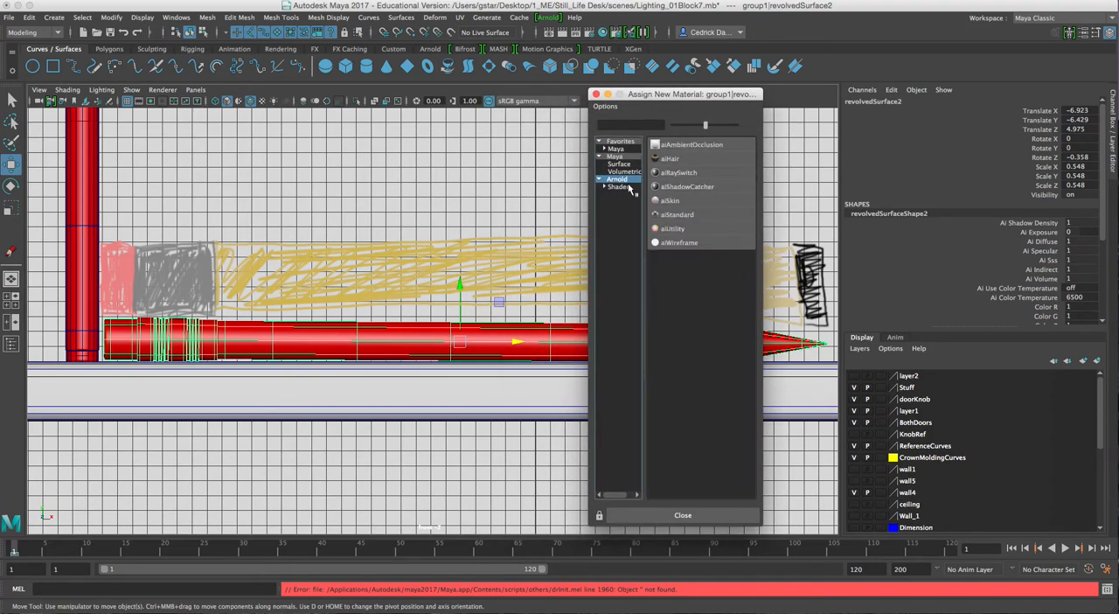
{"action": "left_click", "coordinate": [673, 216]}
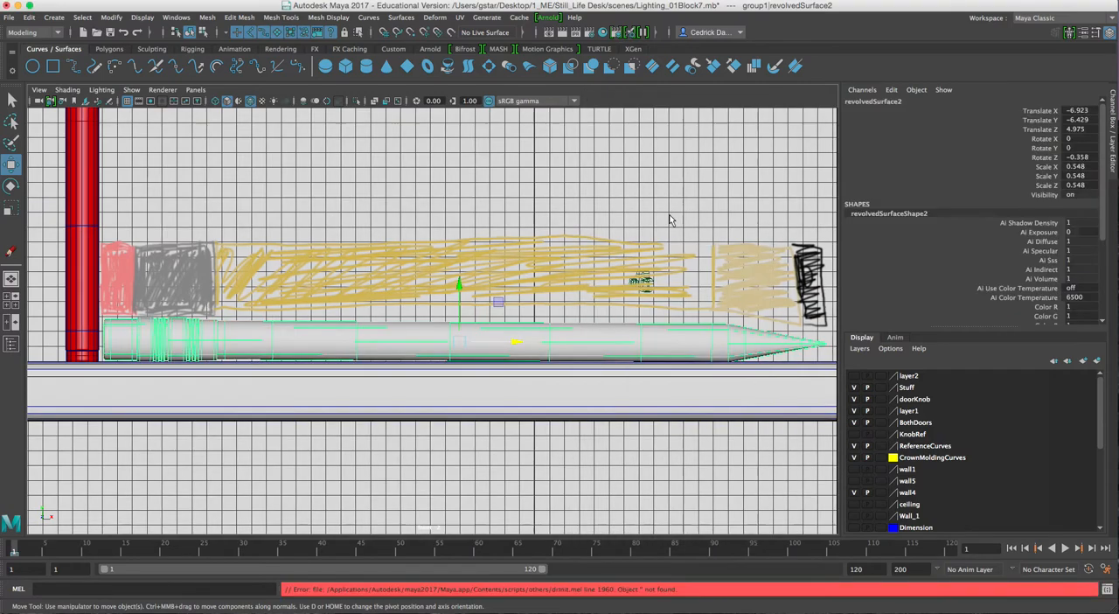
Rename the new aiStandard material as Pencil
{"action": "left_click_drag", "start_coordinate": [977, 139], "coordinate": [918, 149]}
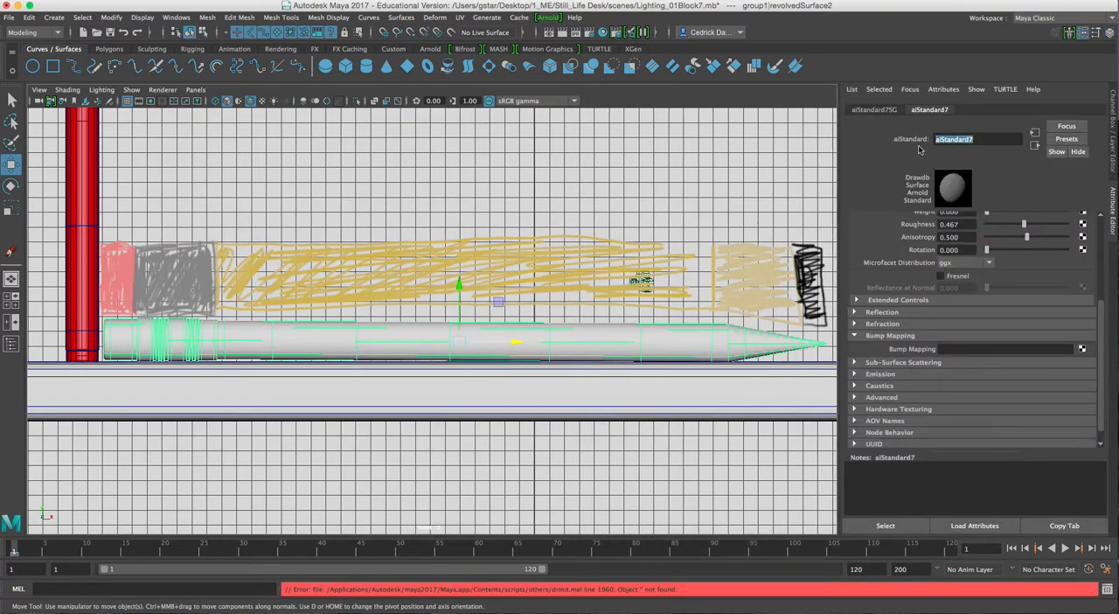
{"action": "type", "text": "Pencil"}
{"action": "scroll", "coordinate": [1104, 329], "scroll_direction": "up", "scroll_amount": 5}
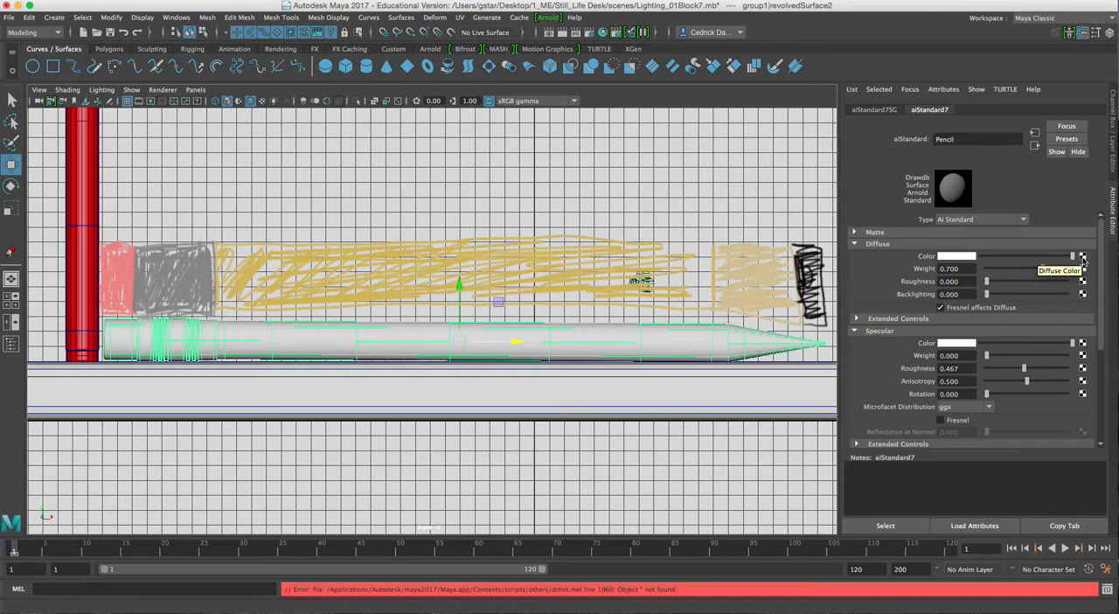
Try to map a Ramp texture to the Pencil material's diffuse color
{"action": "left_click", "coordinate": [1083, 260]}
{"action": "left_click_drag", "start_coordinate": [540, 185], "coordinate": [675, 117]}
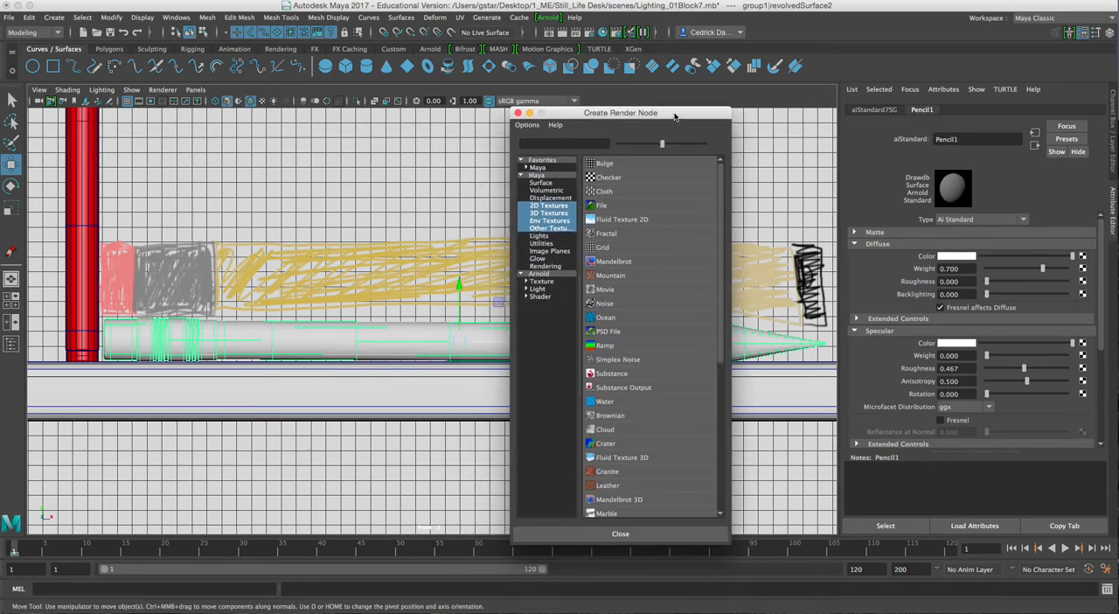
{"action": "left_click", "coordinate": [608, 347]}
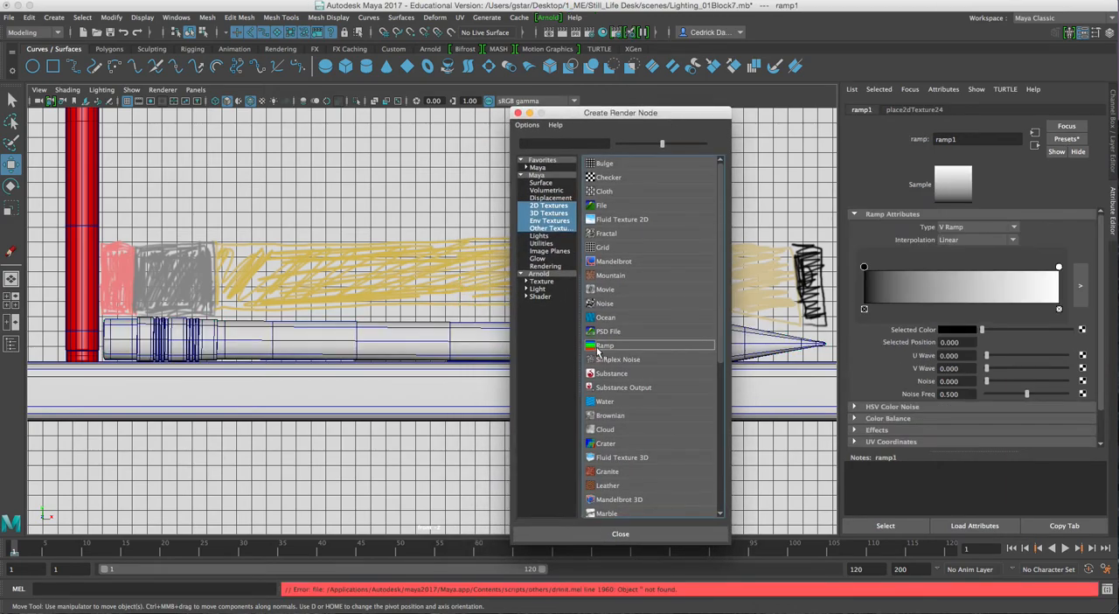
{"action": "left_click", "coordinate": [603, 348]}
{"action": "left_click", "coordinate": [518, 113]}
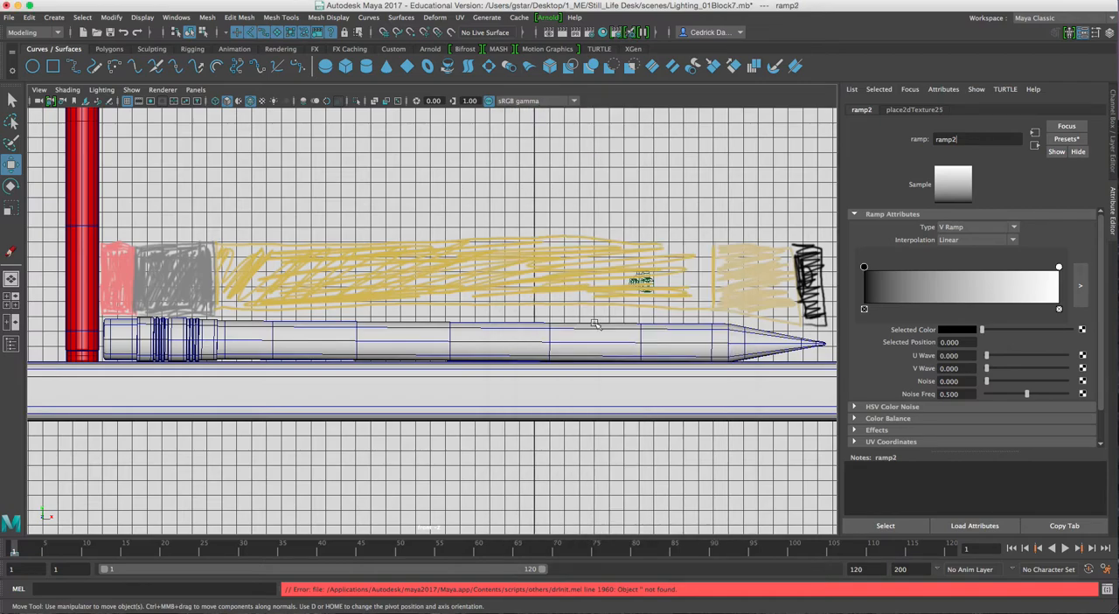
Turn on textured display and map a Ramp texture to the diffuse color of the horizontal pencil's aiStandard material
{"action": "key", "text": "6"}
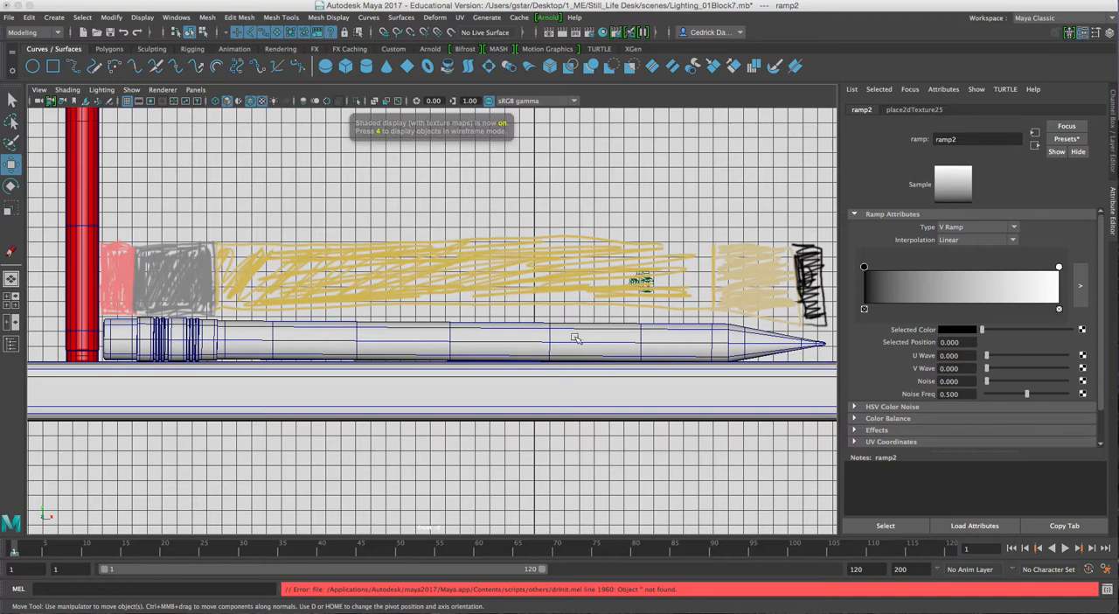
{"action": "left_click", "coordinate": [542, 348]}
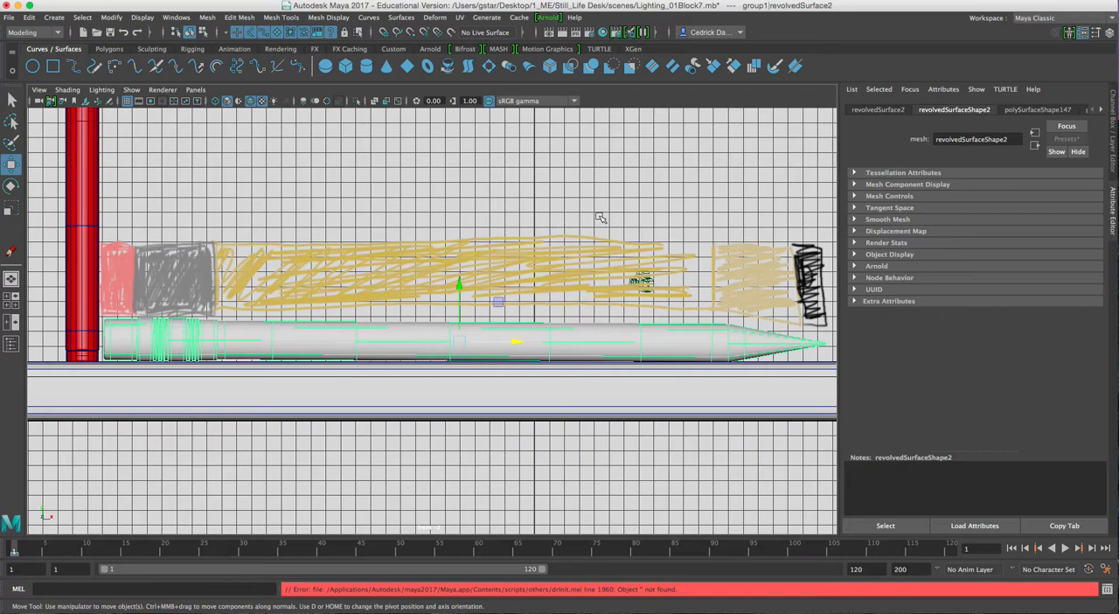
{"action": "left_click", "coordinate": [908, 95]}
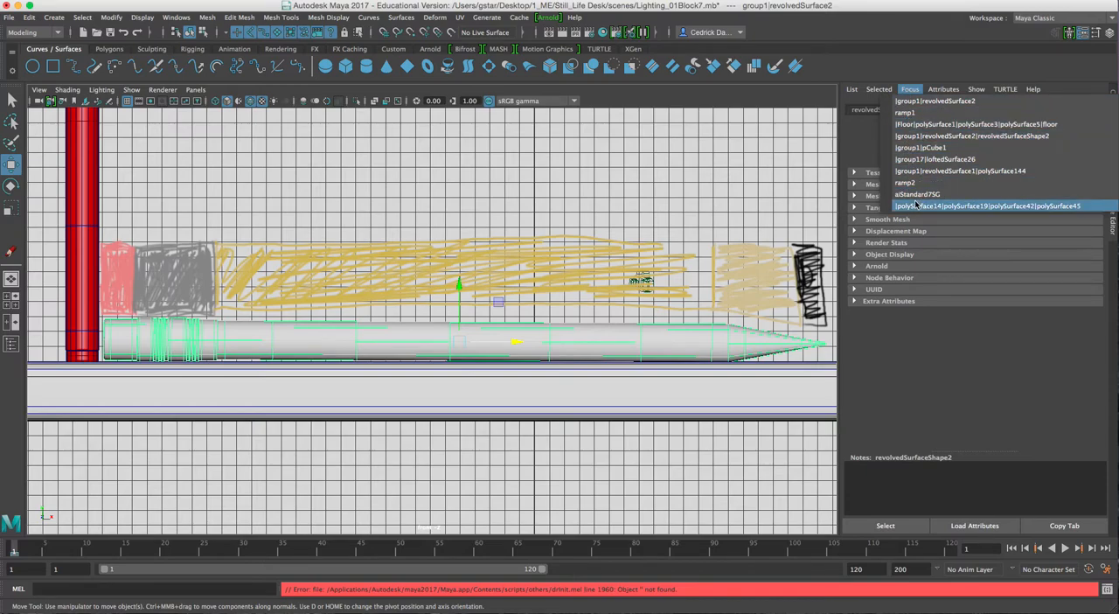
{"action": "left_click", "coordinate": [914, 138]}
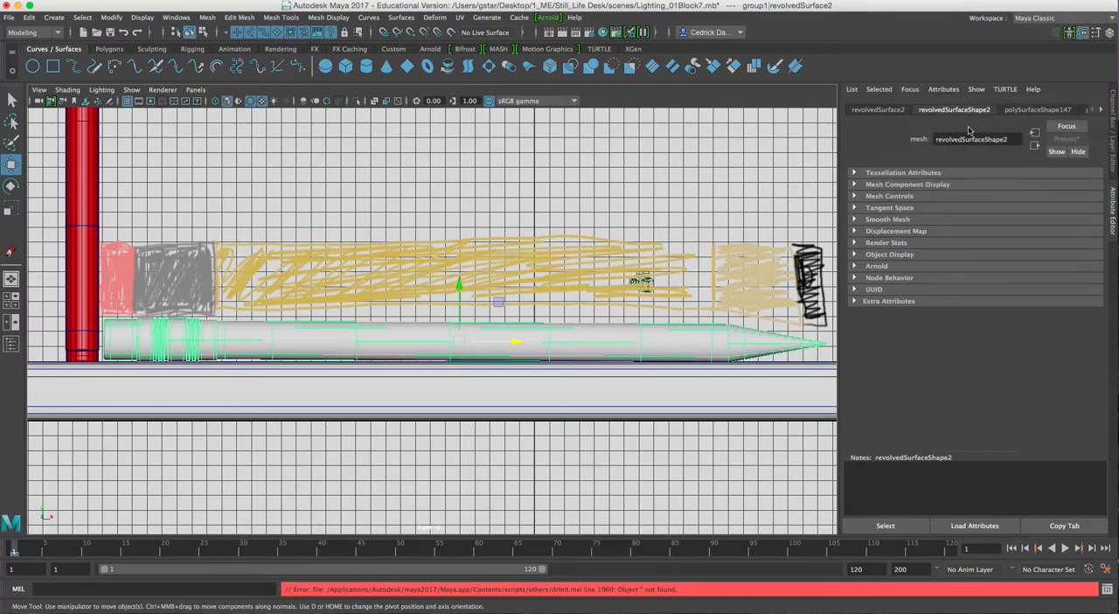
{"action": "left_click", "coordinate": [1102, 112]}
{"action": "left_click", "coordinate": [1103, 112]}
{"action": "left_click", "coordinate": [1102, 112]}
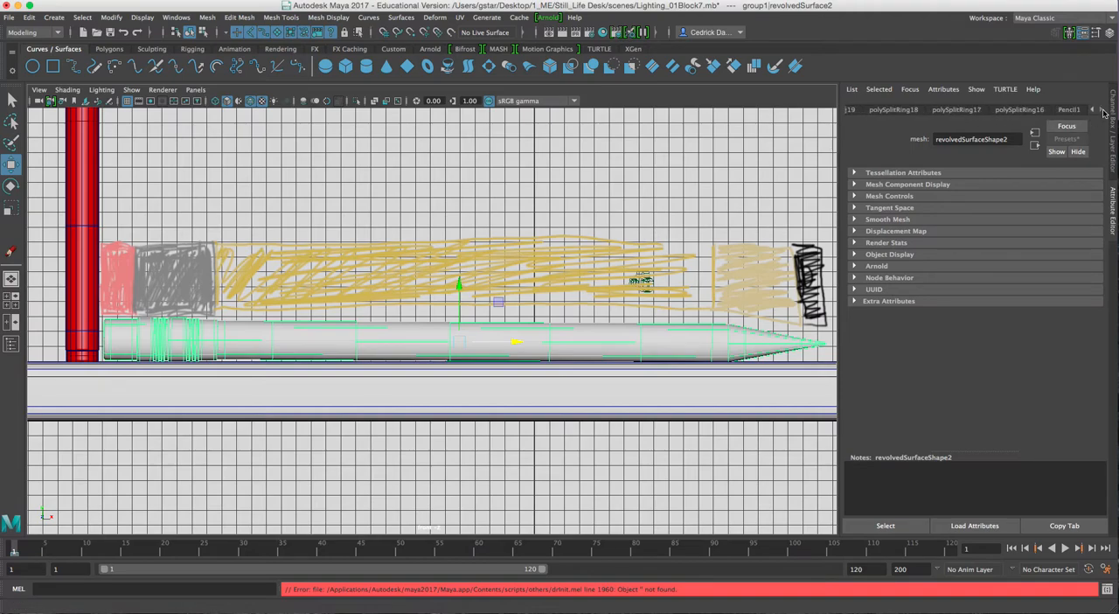
{"action": "left_click", "coordinate": [1068, 111]}
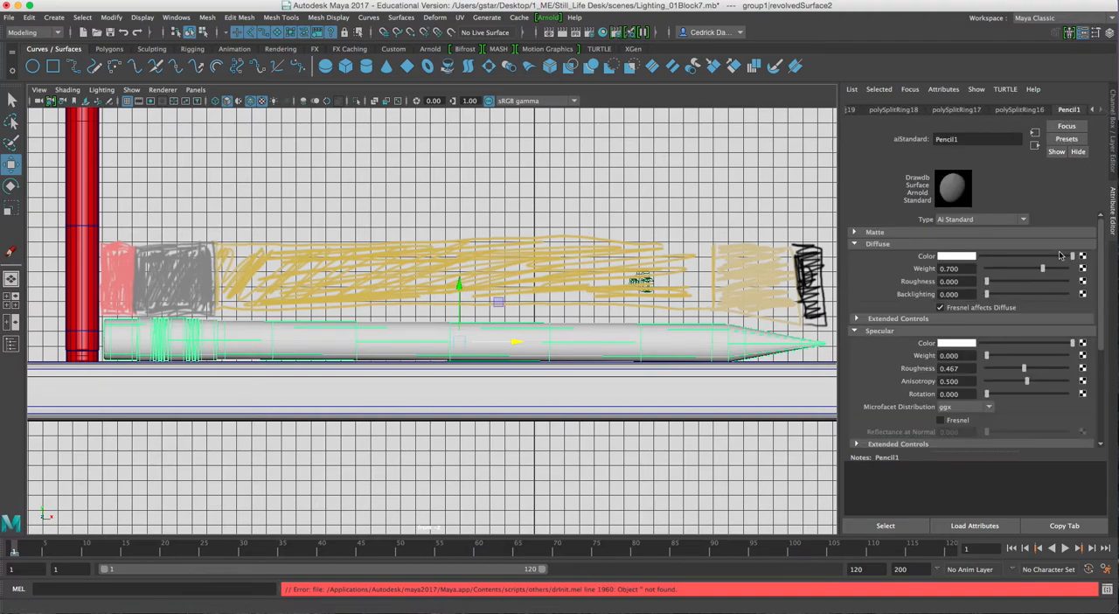
{"action": "left_click", "coordinate": [1082, 256]}
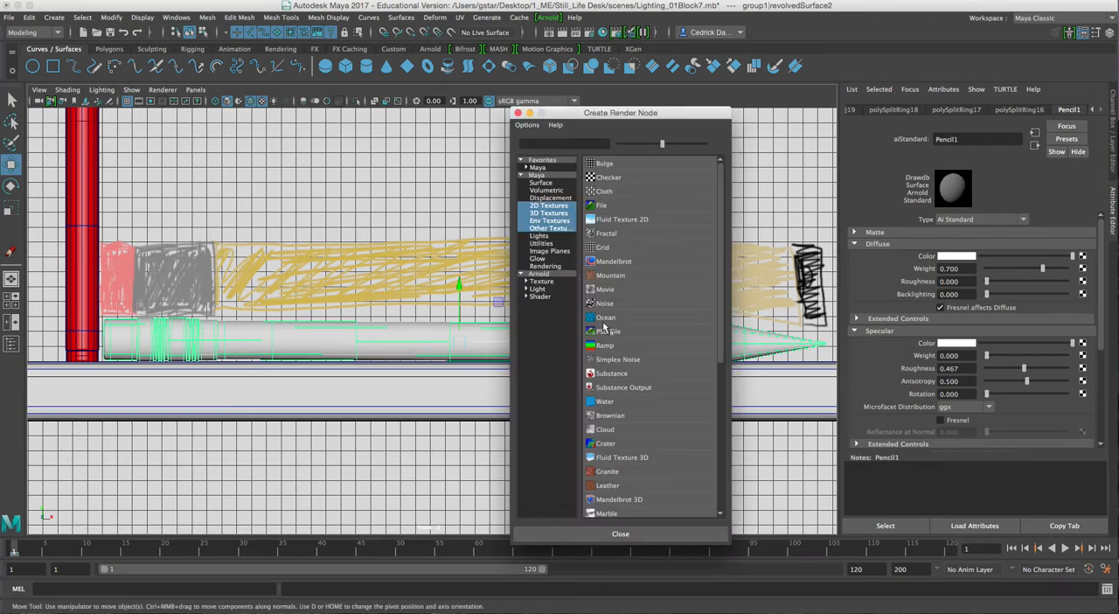
{"action": "left_click", "coordinate": [601, 347]}
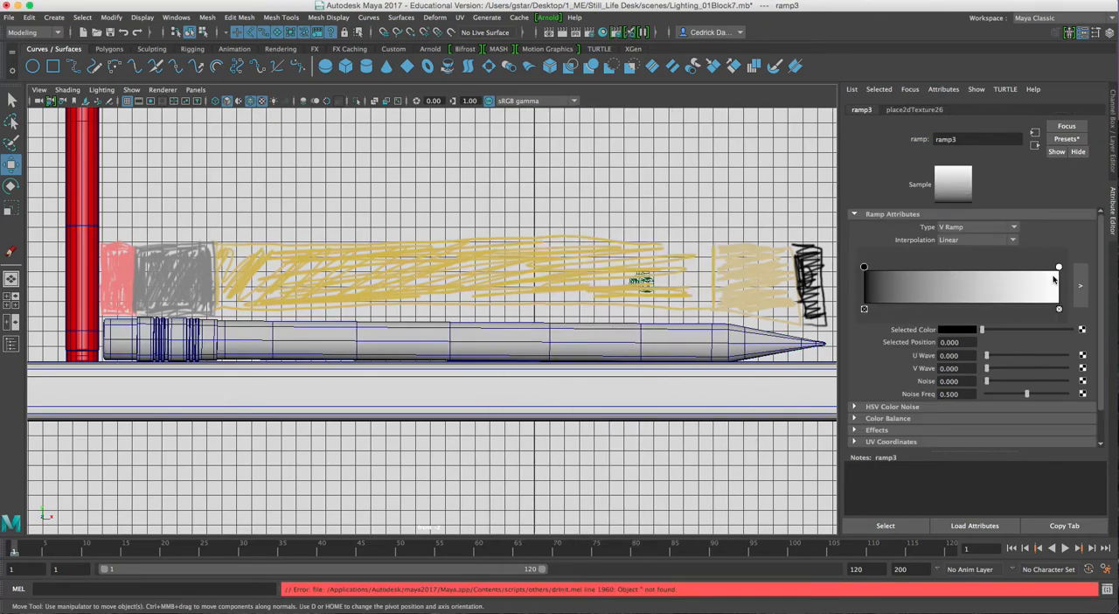
Set the ramp's type to U Ramp and shift its black color marker to position 0.467
{"action": "mouse_move", "coordinate": [1059, 269]}
{"action": "left_mouse_down"}
{"action": "mouse_move", "coordinate": [916, 274]}
{"action": "mouse_move", "coordinate": [1058, 273]}
{"action": "left_mouse_up"}
{"action": "mouse_move", "coordinate": [865, 271]}
{"action": "left_mouse_down"}
{"action": "mouse_move", "coordinate": [1049, 274]}
{"action": "mouse_move", "coordinate": [956, 275]}
{"action": "mouse_move", "coordinate": [994, 275]}
{"action": "left_mouse_up"}
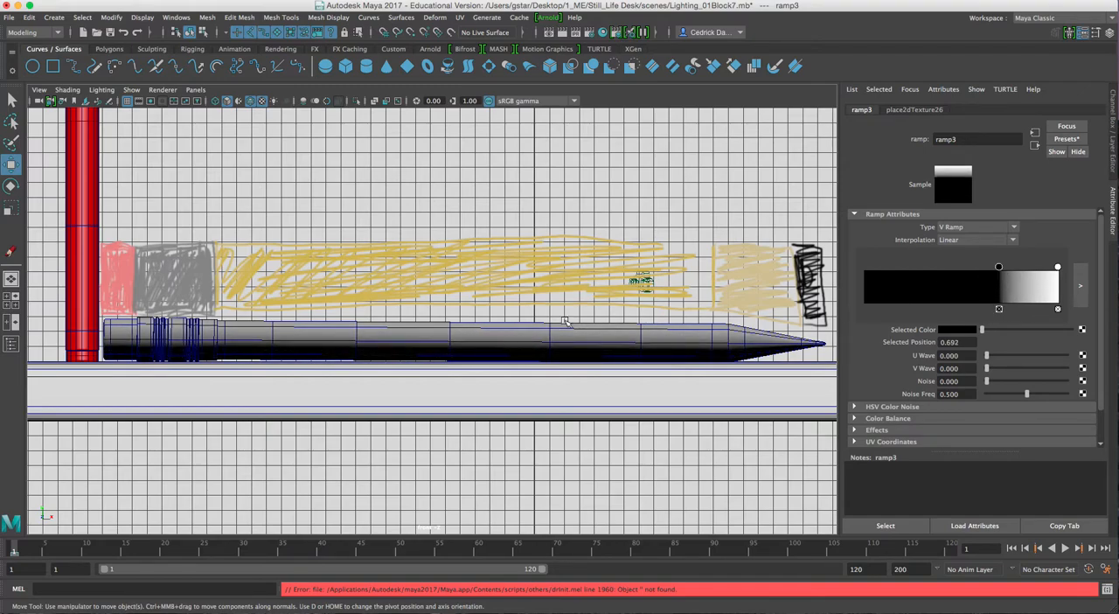
{"action": "left_click", "coordinate": [978, 229]}
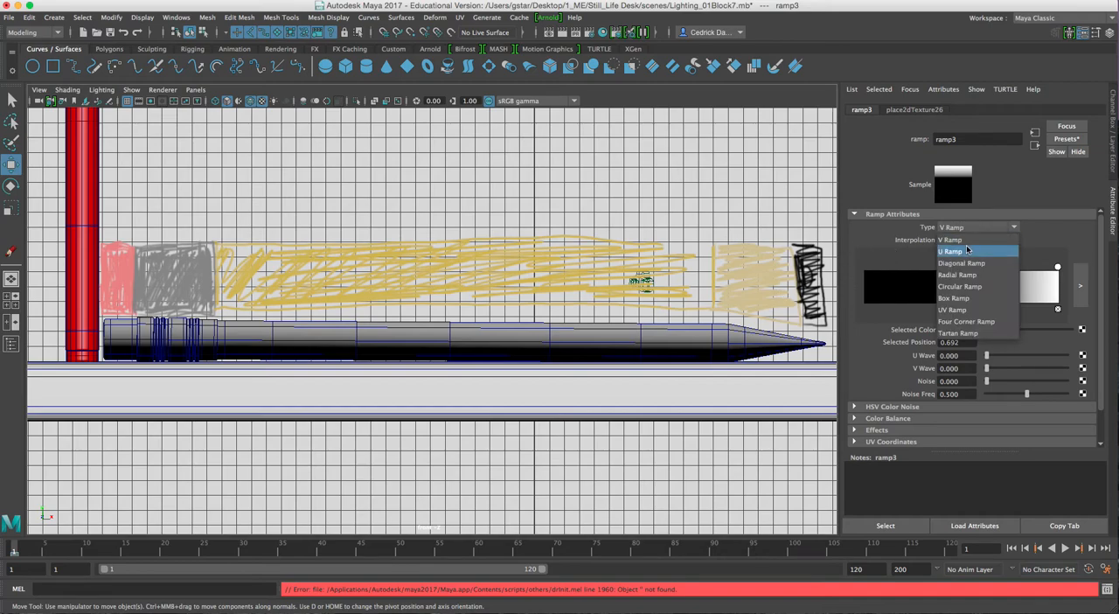
{"action": "left_click", "coordinate": [967, 252]}
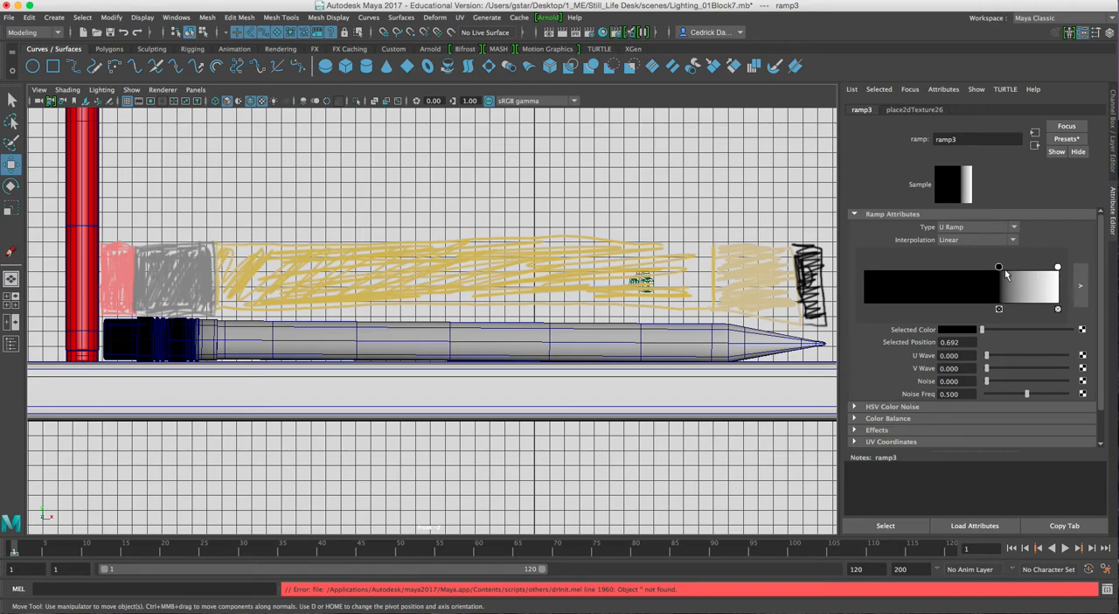
{"action": "left_click_drag", "start_coordinate": [998, 267], "coordinate": [954, 268]}
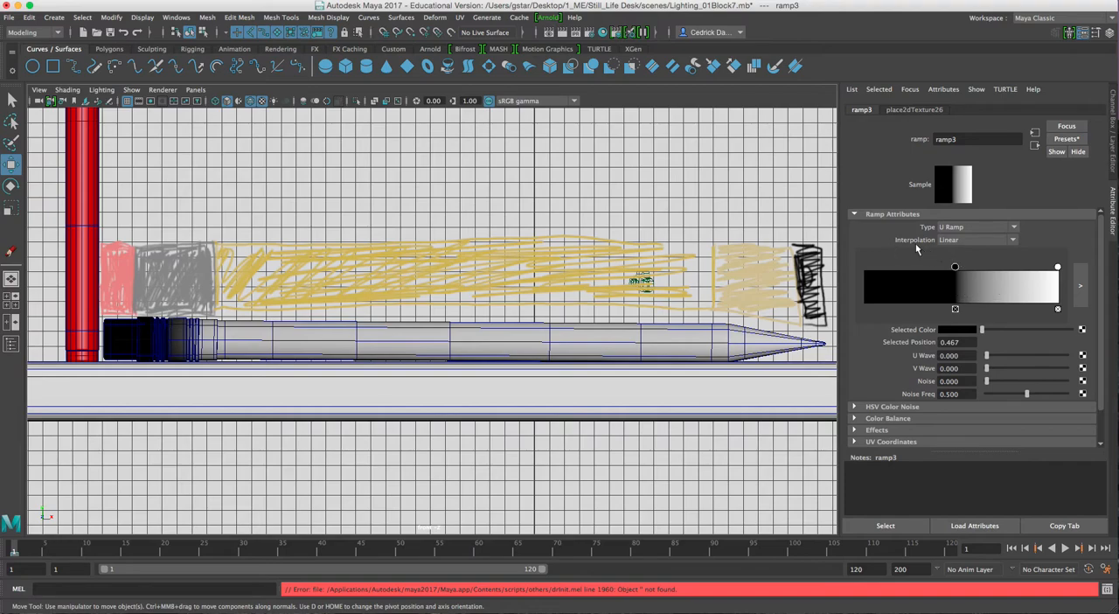
Set the ramp's interpolation to None, move the white marker to about four-fifths of the ramp and the black marker to position 0
{"action": "left_click", "coordinate": [965, 243]}
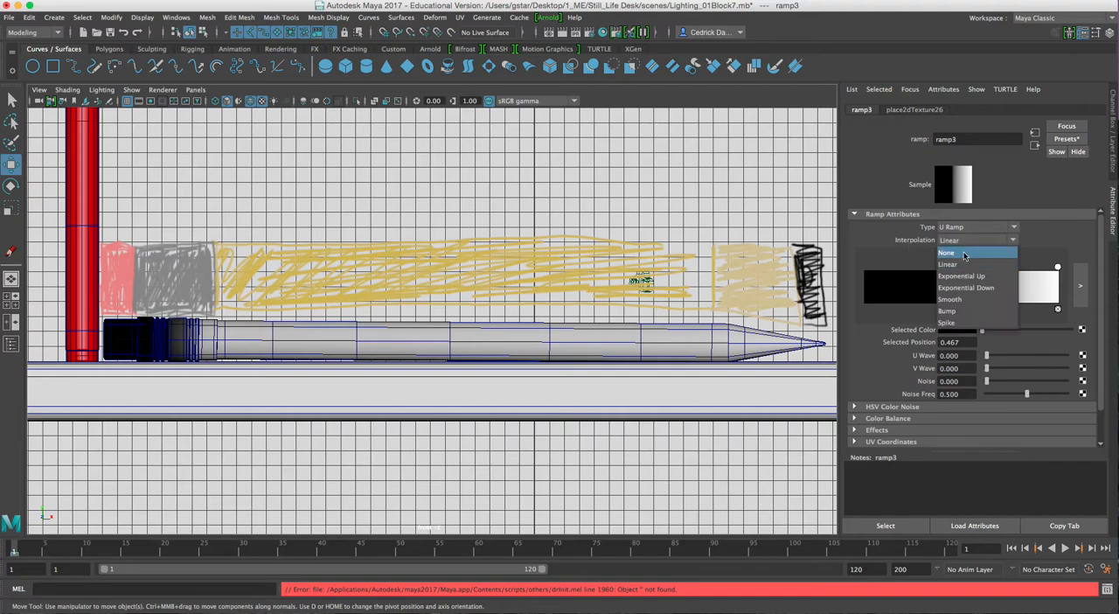
{"action": "left_click", "coordinate": [959, 253]}
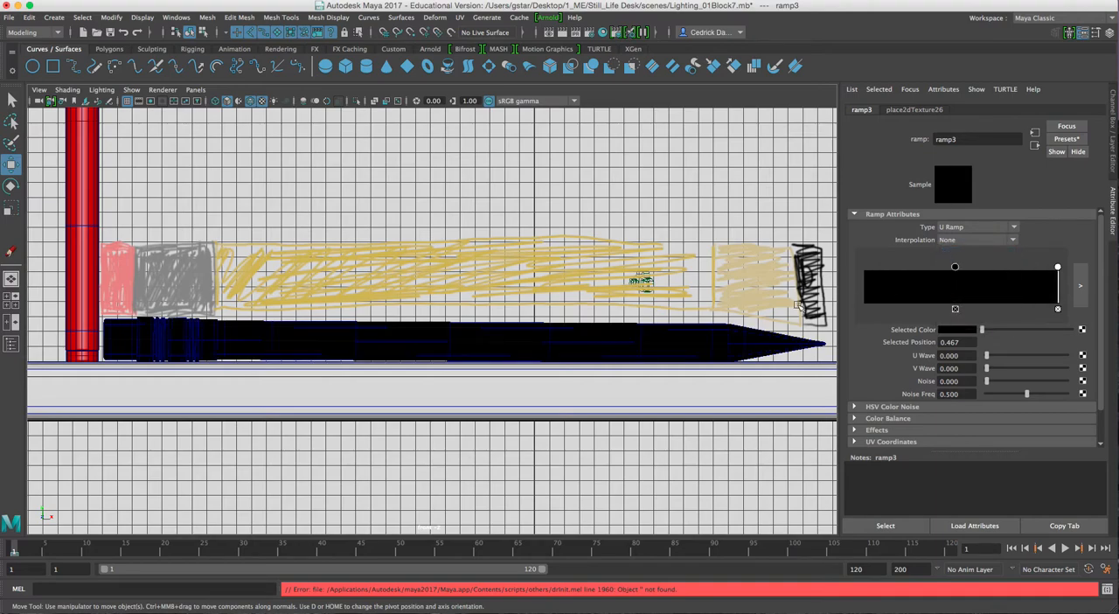
{"action": "mouse_move", "coordinate": [1057, 269]}
{"action": "left_mouse_down"}
{"action": "mouse_move", "coordinate": [1015, 271]}
{"action": "mouse_move", "coordinate": [1027, 278]}
{"action": "left_mouse_up"}
{"action": "left_click_drag", "start_coordinate": [954, 269], "coordinate": [859, 273]}
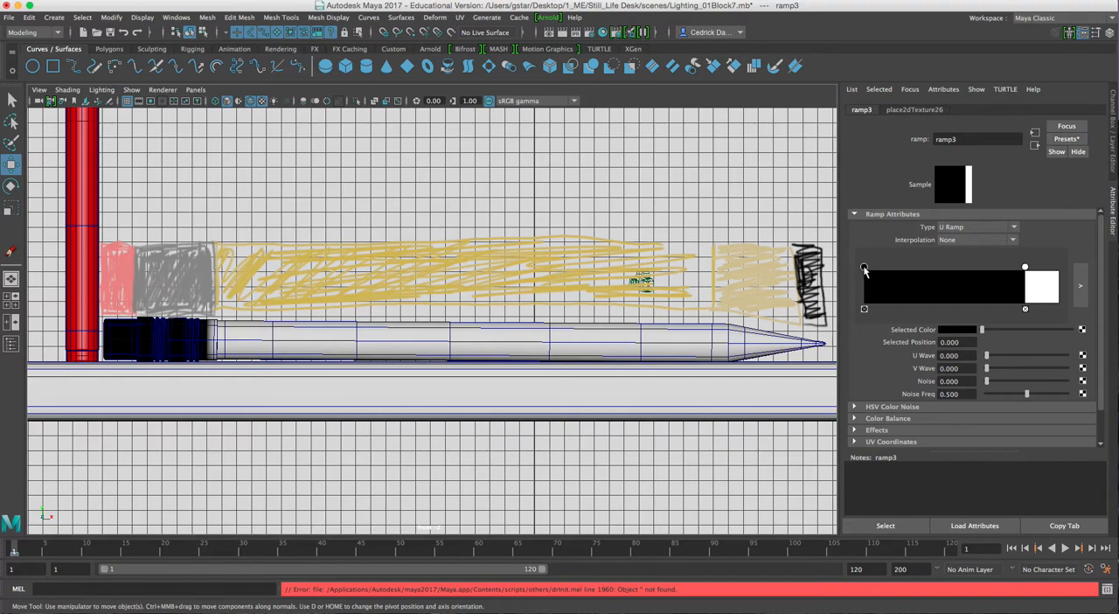
Recolor the ramp's first marker salmon pink with hue 360, saturation 0.669 and value 1
{"action": "left_click", "coordinate": [952, 329]}
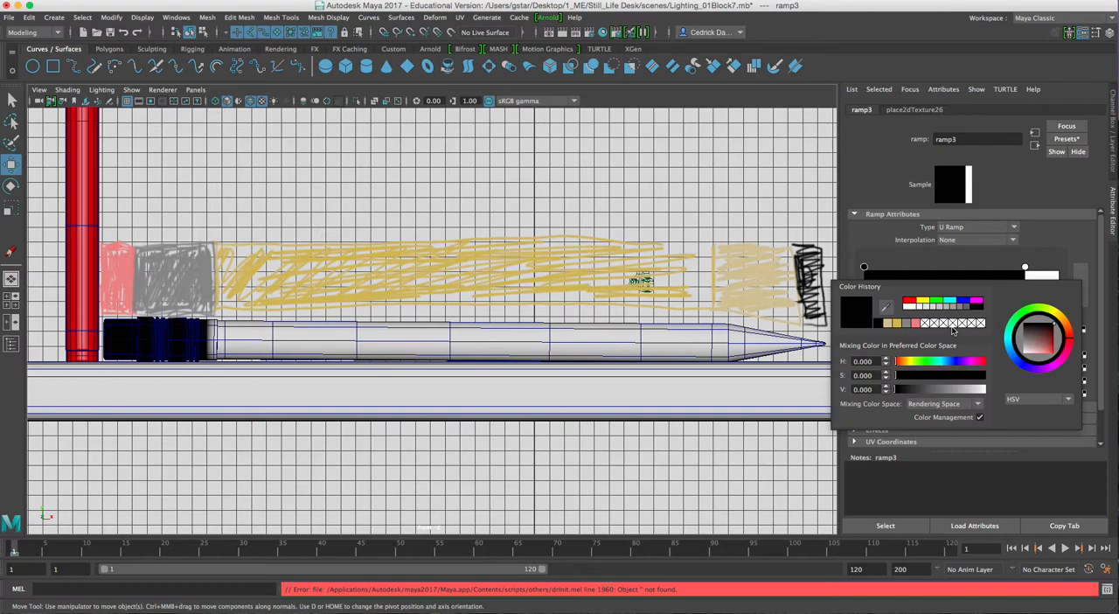
{"action": "left_click_drag", "start_coordinate": [1037, 344], "coordinate": [1059, 356]}
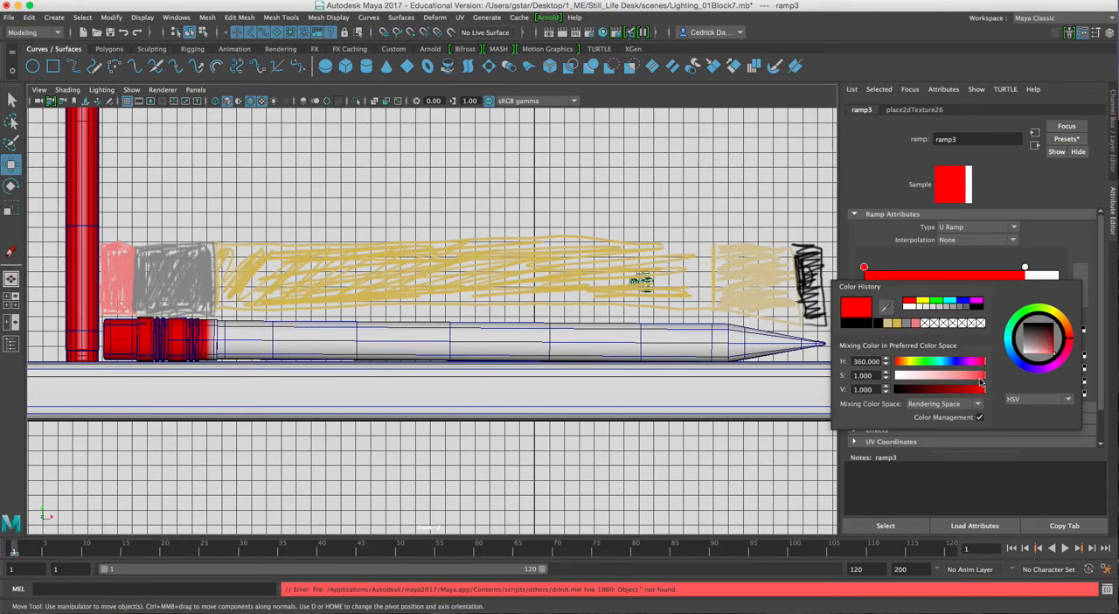
{"action": "left_click_drag", "start_coordinate": [985, 379], "coordinate": [956, 378]}
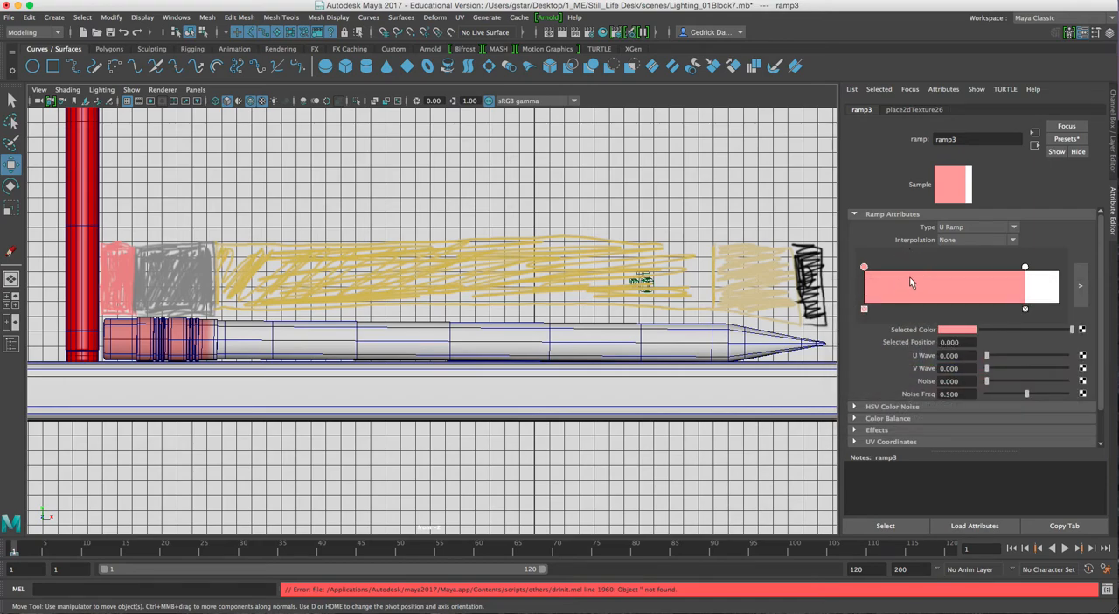
Add a ramp marker at position 0.228 between the pink and white ones and color it medium grey
{"action": "mouse_move", "coordinate": [907, 277]}
{"action": "left_mouse_down"}
{"action": "mouse_move", "coordinate": [918, 280]}
{"action": "mouse_move", "coordinate": [906, 284]}
{"action": "mouse_move", "coordinate": [906, 270]}
{"action": "left_mouse_up"}
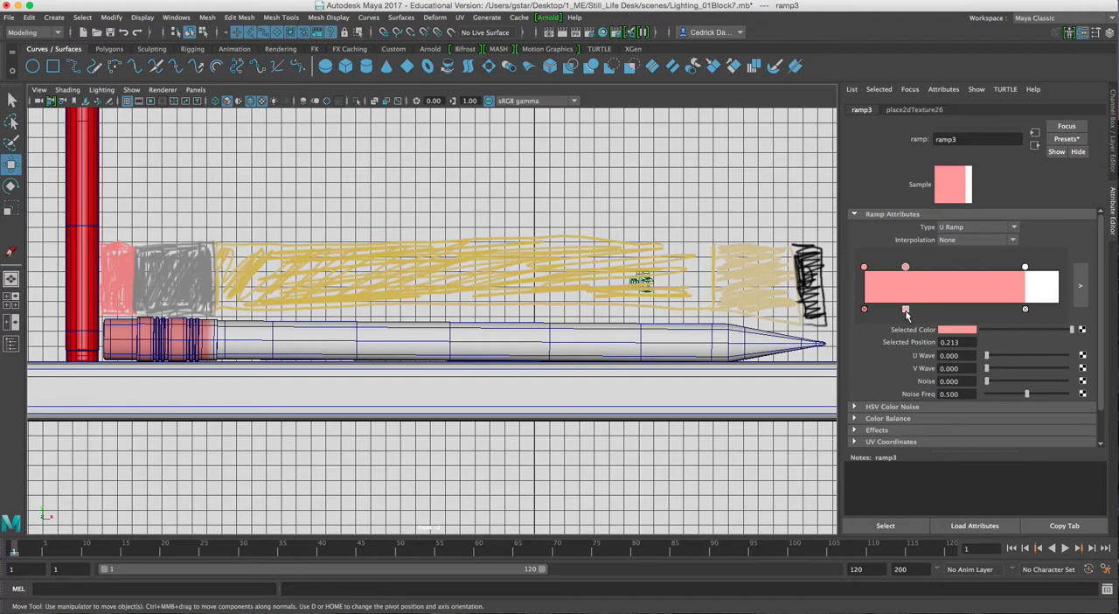
{"action": "left_click", "coordinate": [905, 310]}
{"action": "left_click_drag", "start_coordinate": [910, 280], "coordinate": [907, 275]}
{"action": "left_click", "coordinate": [951, 330]}
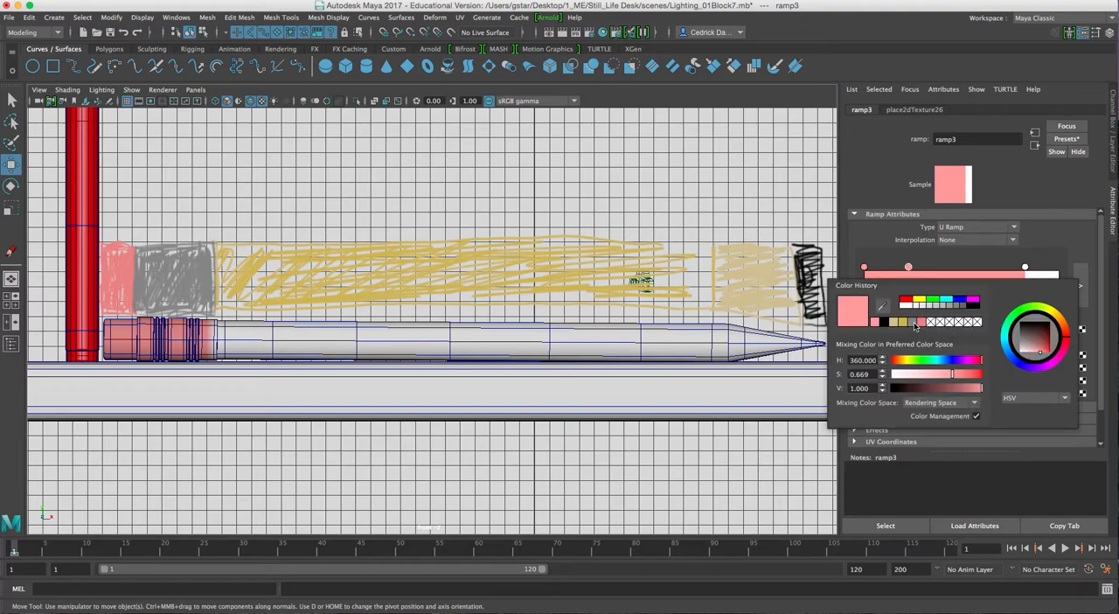
{"action": "left_click", "coordinate": [952, 306]}
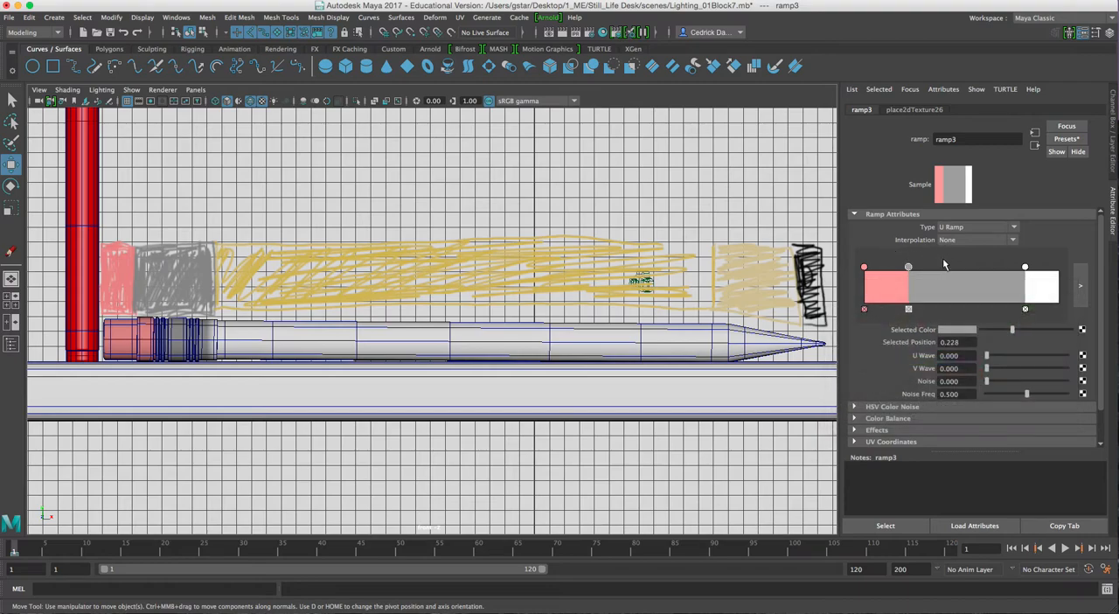
Open the ramp in its enlarged editor and move the grey marker to position 0.095
{"action": "left_click", "coordinate": [1081, 289]}
{"action": "left_click_drag", "start_coordinate": [552, 214], "coordinate": [343, 82]}
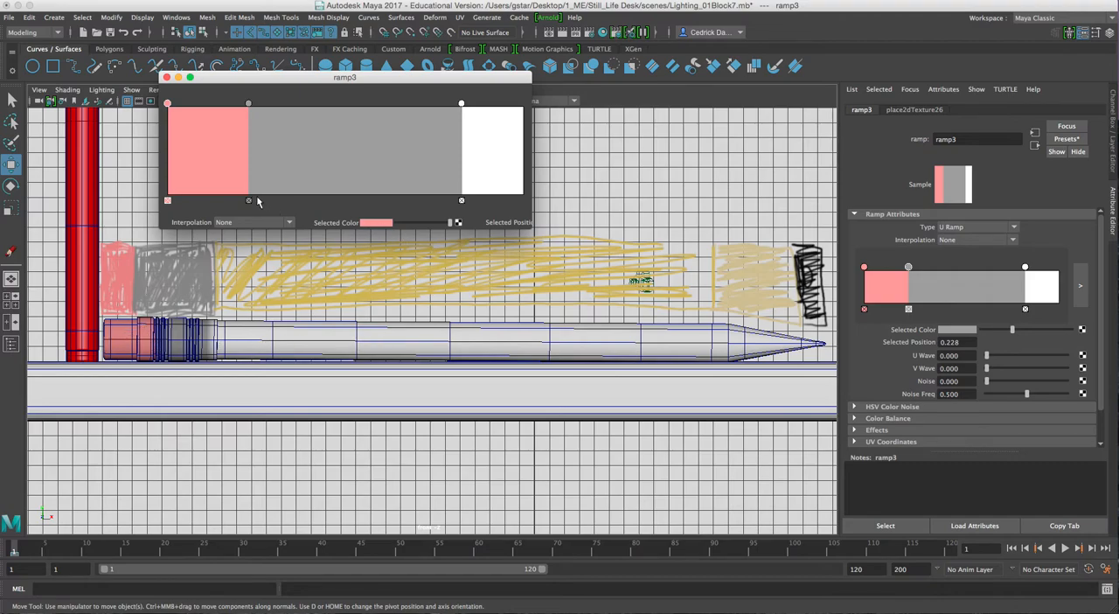
{"action": "left_click_drag", "start_coordinate": [250, 105], "coordinate": [251, 219]}
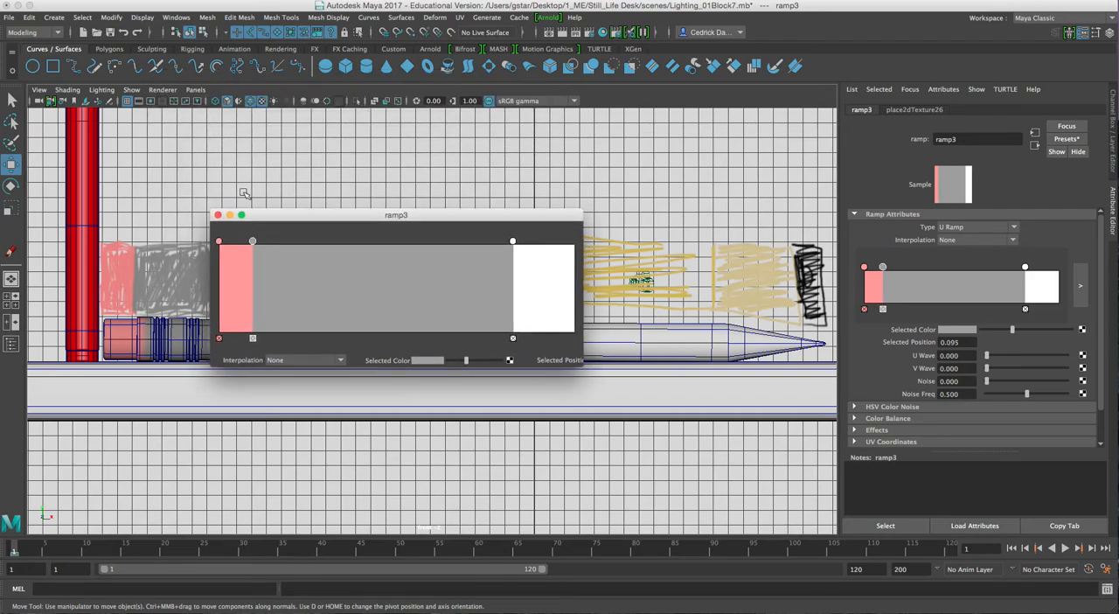
Delete the Grease Pencil frame holding the color guide, close the Grease Pencil tools and move the ramp editor clear of the pencil
{"action": "left_click", "coordinate": [111, 101]}
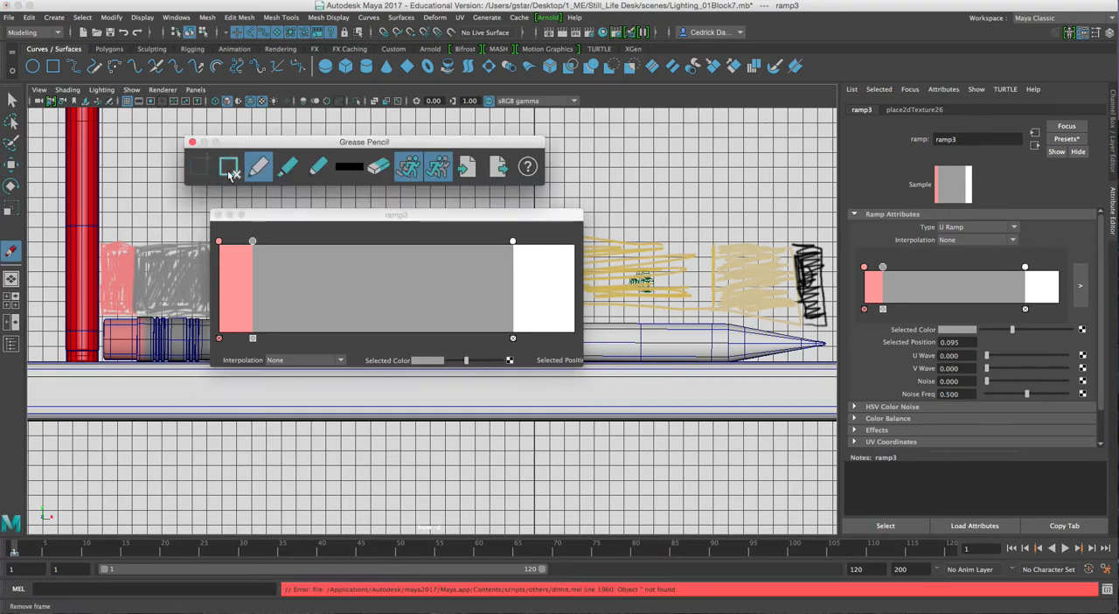
{"action": "left_click", "coordinate": [230, 172]}
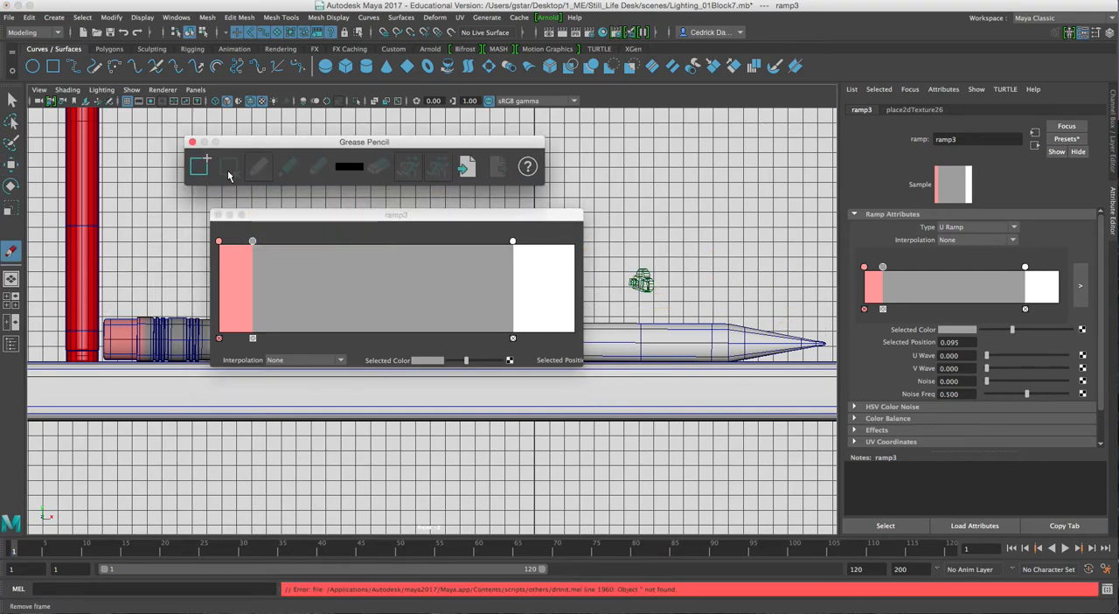
{"action": "left_click", "coordinate": [192, 143]}
{"action": "left_click_drag", "start_coordinate": [276, 177], "coordinate": [282, 154]}
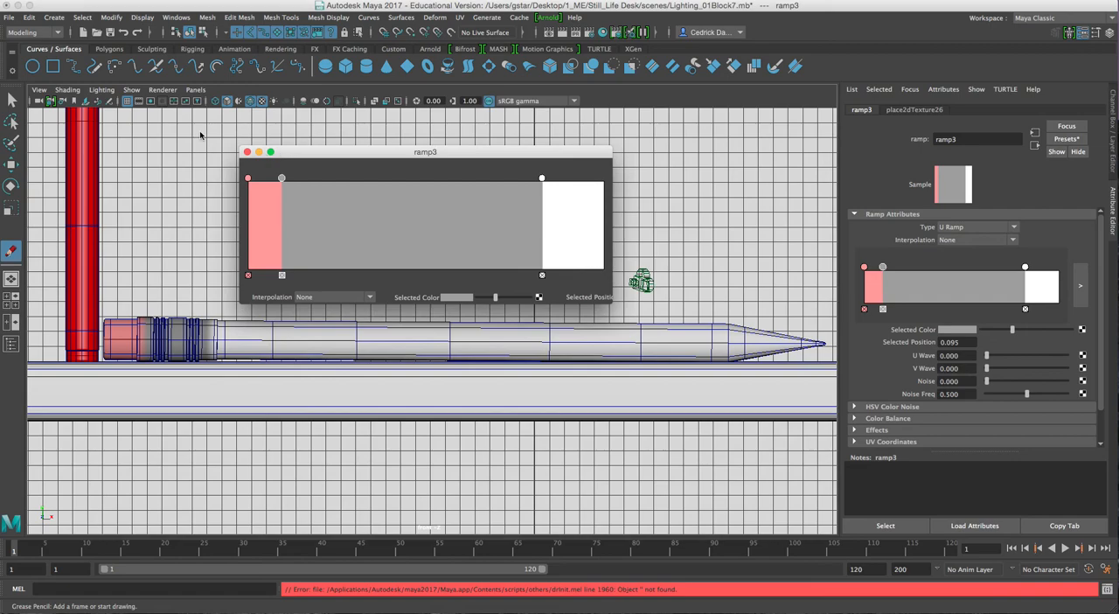
Hide the front view's grid and move the ramp's grey marker to position 0.072 while focused on the eraser end
{"action": "left_click", "coordinate": [133, 164]}
{"action": "middle_click_drag", "start_coordinate": [162, 279], "coordinate": [303, 295], "text": "alt"}
{"action": "scroll", "coordinate": [293, 313], "scroll_direction": "up", "scroll_amount": 3}
{"action": "mouse_move", "coordinate": [266, 327]}
{"action": "middle_mouse_down", "text": "alt"}
{"action": "mouse_move", "coordinate": [354, 356]}
{"action": "mouse_move", "coordinate": [338, 333]}
{"action": "middle_mouse_up", "text": "alt"}
{"action": "scroll", "coordinate": [354, 360], "scroll_direction": "up", "scroll_amount": 3}
{"action": "scroll", "coordinate": [327, 367], "scroll_direction": "up", "scroll_amount": 4}
{"action": "middle_click_drag", "start_coordinate": [273, 379], "coordinate": [372, 365], "text": "alt"}
{"action": "scroll", "coordinate": [350, 371], "scroll_direction": "up", "scroll_amount": 2}
{"action": "left_click_drag", "start_coordinate": [281, 179], "coordinate": [273, 180]}
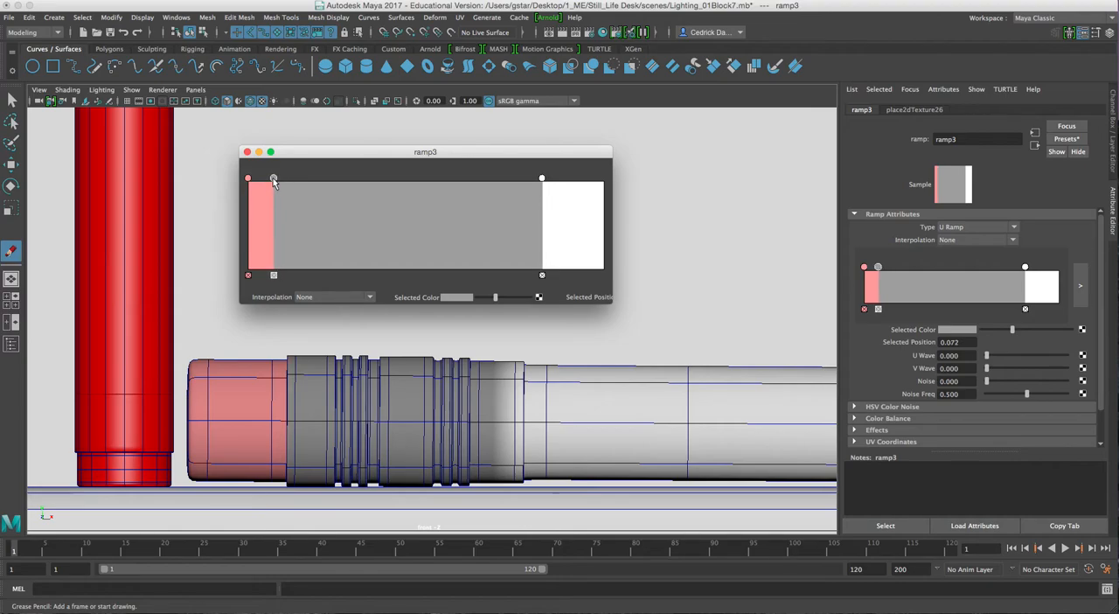
Select the pencil and frame its eraser edge close up in the perspective view with textured display
{"action": "left_click", "coordinate": [443, 339]}
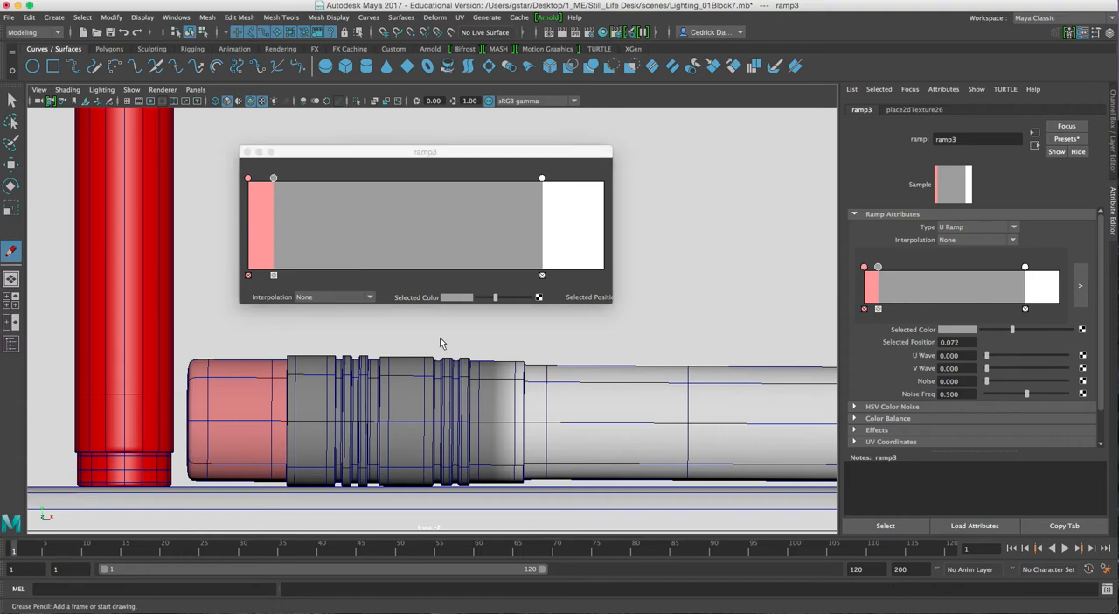
{"action": "key", "text": "space"}
{"action": "left_click_drag", "start_coordinate": [586, 154], "coordinate": [456, 146]}
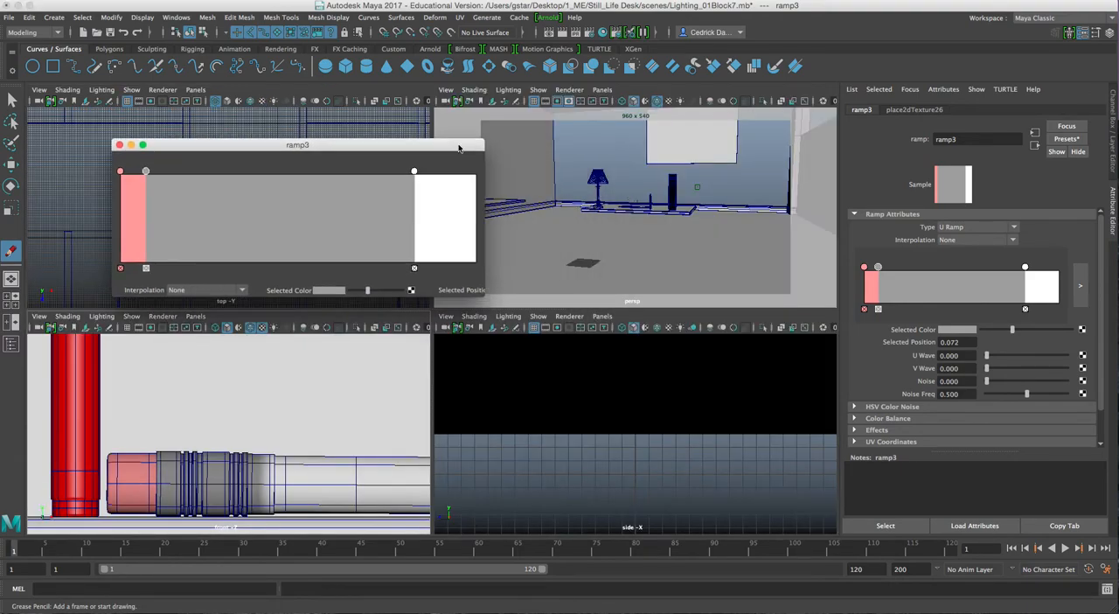
{"action": "key", "text": "w"}
{"action": "left_click", "coordinate": [388, 454]}
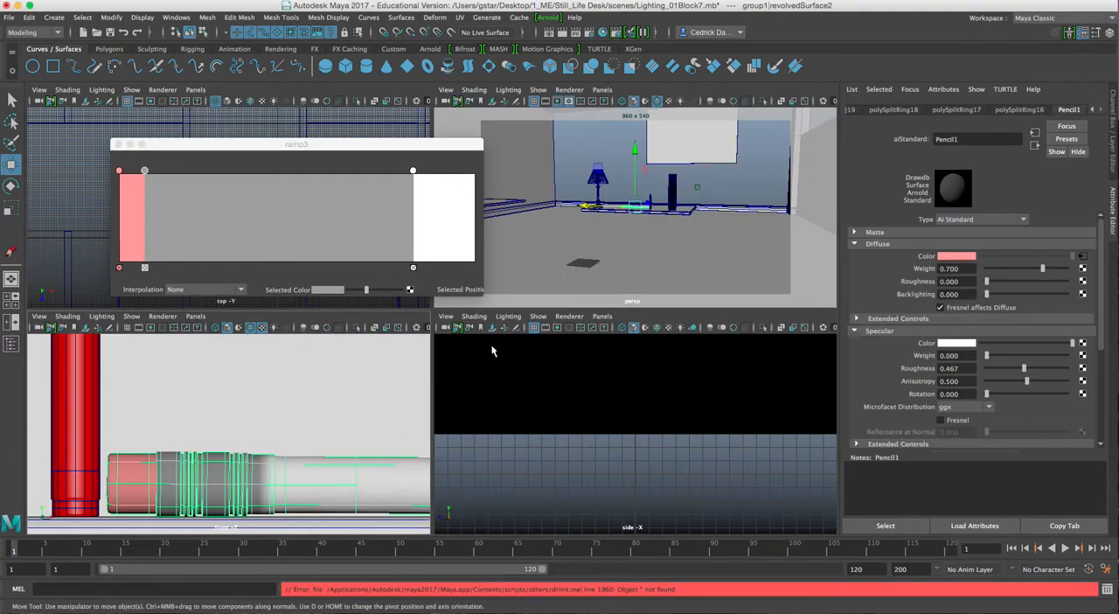
{"action": "key", "text": "f"}
{"action": "mouse_move", "coordinate": [662, 221]}
{"action": "left_mouse_down", "text": "alt"}
{"action": "mouse_move", "coordinate": [657, 205]}
{"action": "mouse_move", "coordinate": [595, 216]}
{"action": "left_mouse_up", "text": "alt"}
{"action": "scroll", "coordinate": [568, 215], "scroll_direction": "up", "scroll_amount": 3}
{"action": "mouse_move", "coordinate": [594, 216]}
{"action": "middle_mouse_down", "text": "alt"}
{"action": "mouse_move", "coordinate": [568, 215]}
{"action": "mouse_move", "coordinate": [585, 212]}
{"action": "mouse_move", "coordinate": [591, 229]}
{"action": "mouse_move", "coordinate": [633, 245]}
{"action": "mouse_move", "coordinate": [633, 203]}
{"action": "middle_mouse_up", "text": "alt"}
{"action": "key", "text": "6"}
{"action": "scroll", "coordinate": [628, 242], "scroll_direction": "up", "scroll_amount": 4}
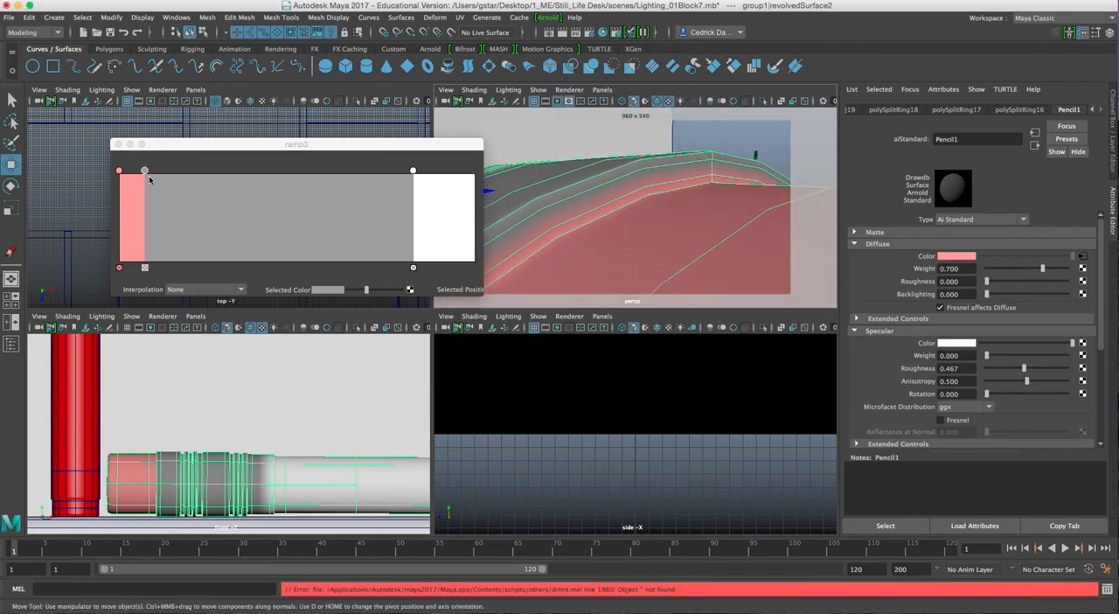
Move the grey ramp marker to position 0.056 to sharpen the transition between the eraser and the metal ferrule
{"action": "left_click_drag", "start_coordinate": [144, 171], "coordinate": [143, 171]}
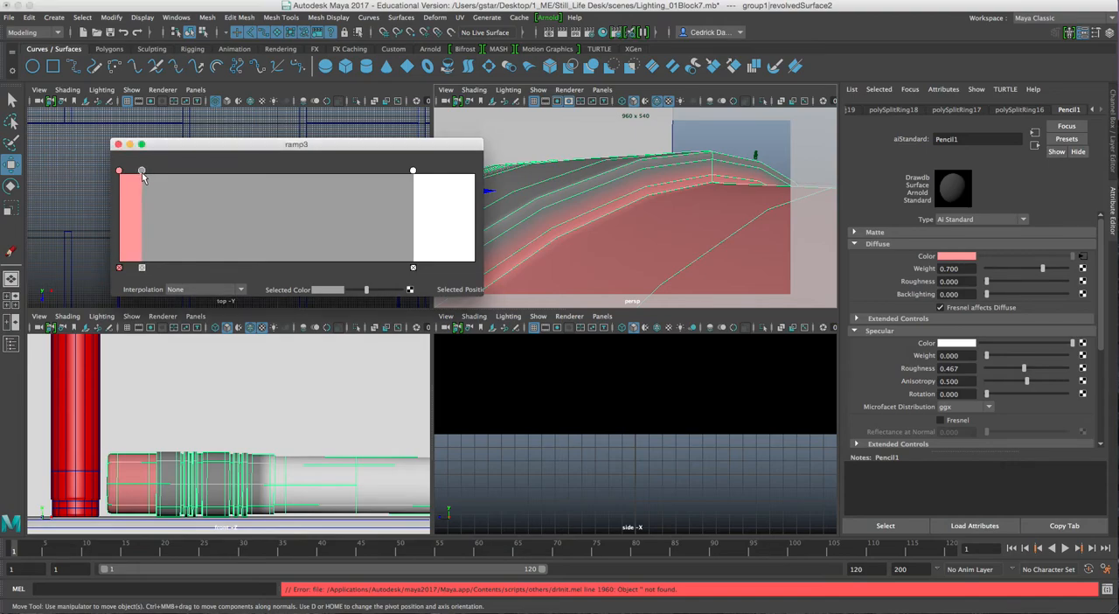
{"action": "left_click_drag", "start_coordinate": [141, 171], "coordinate": [139, 171]}
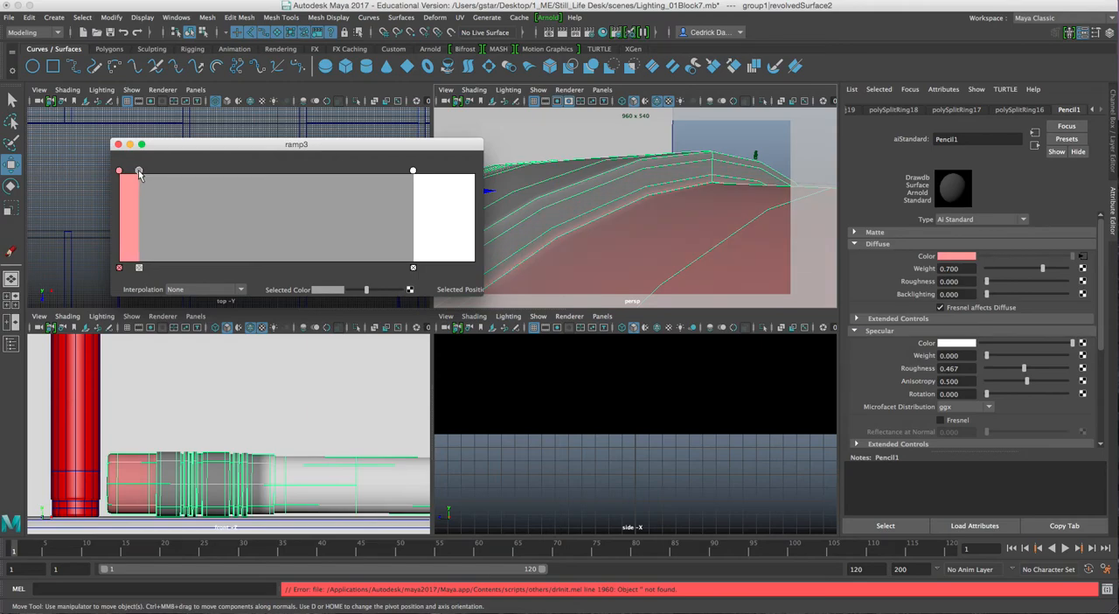
{"action": "scroll", "coordinate": [561, 200], "scroll_direction": "down", "scroll_amount": 5}
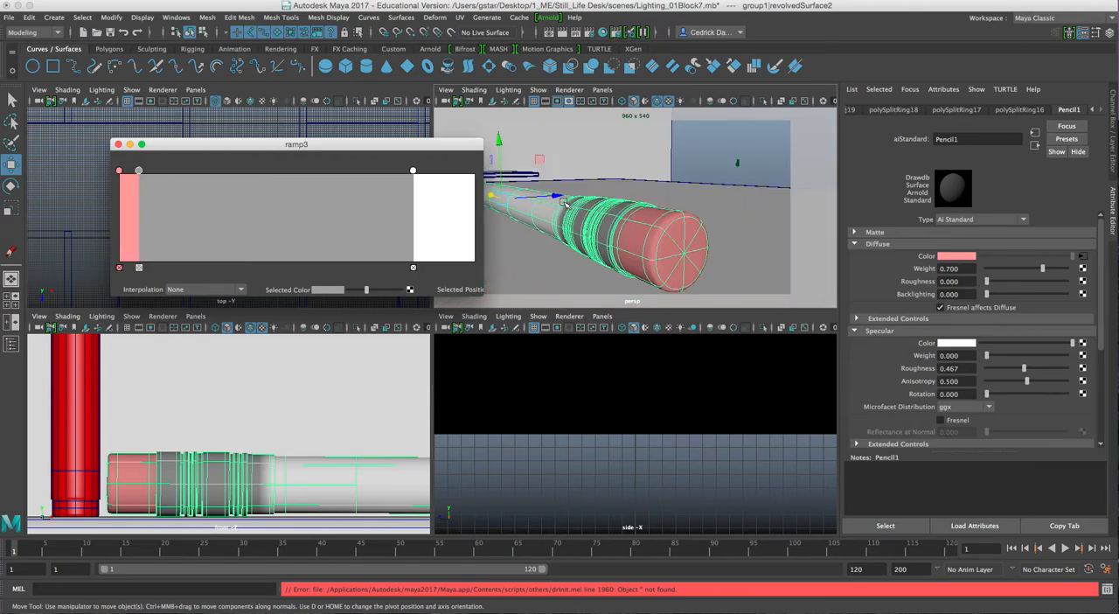
{"action": "scroll", "coordinate": [623, 222], "scroll_direction": "up", "scroll_amount": 5}
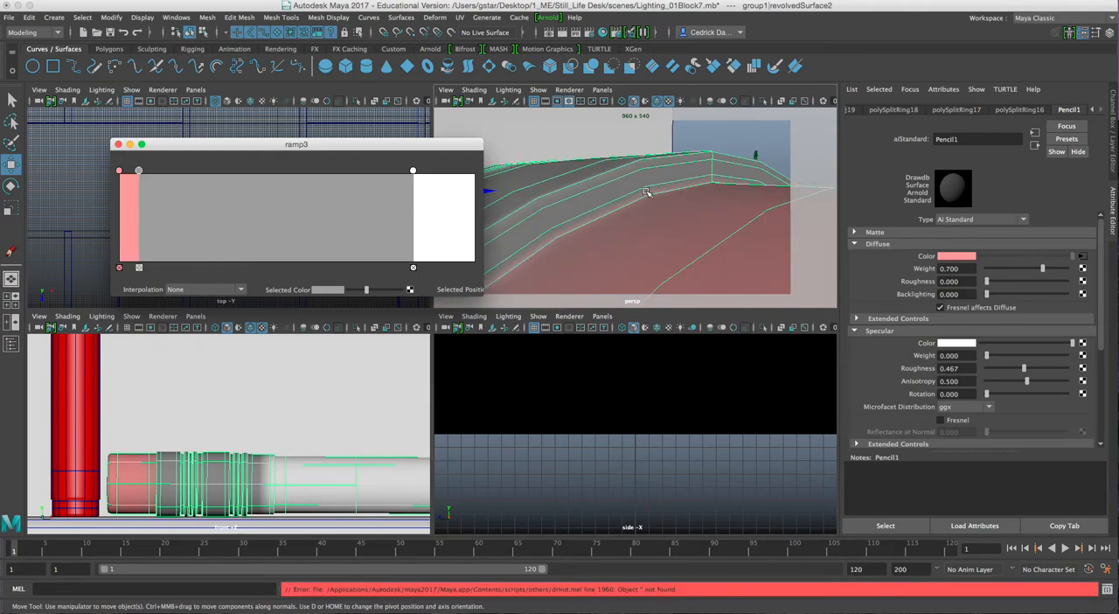
{"action": "scroll", "coordinate": [579, 196], "scroll_direction": "down", "scroll_amount": 5}
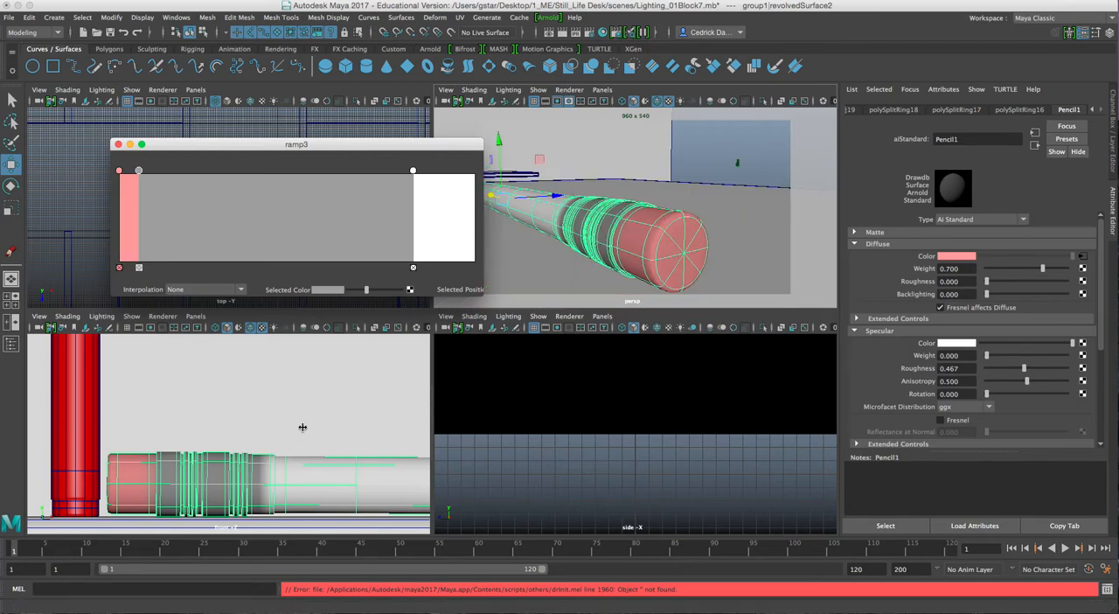
Maximize the front view and move the white ramp marker to about 0.85, ending the grey at the ferrule's edge
{"action": "left_click", "coordinate": [256, 413]}
{"action": "key", "text": "space"}
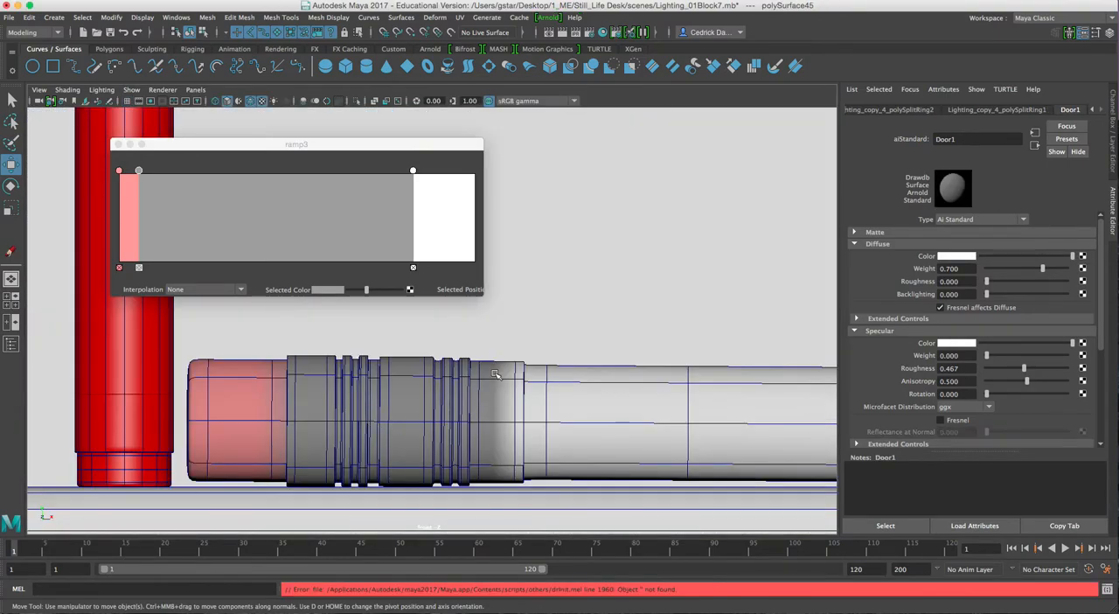
{"action": "mouse_move", "coordinate": [413, 173]}
{"action": "left_mouse_down"}
{"action": "mouse_move", "coordinate": [385, 172]}
{"action": "mouse_move", "coordinate": [420, 175]}
{"action": "left_mouse_up"}
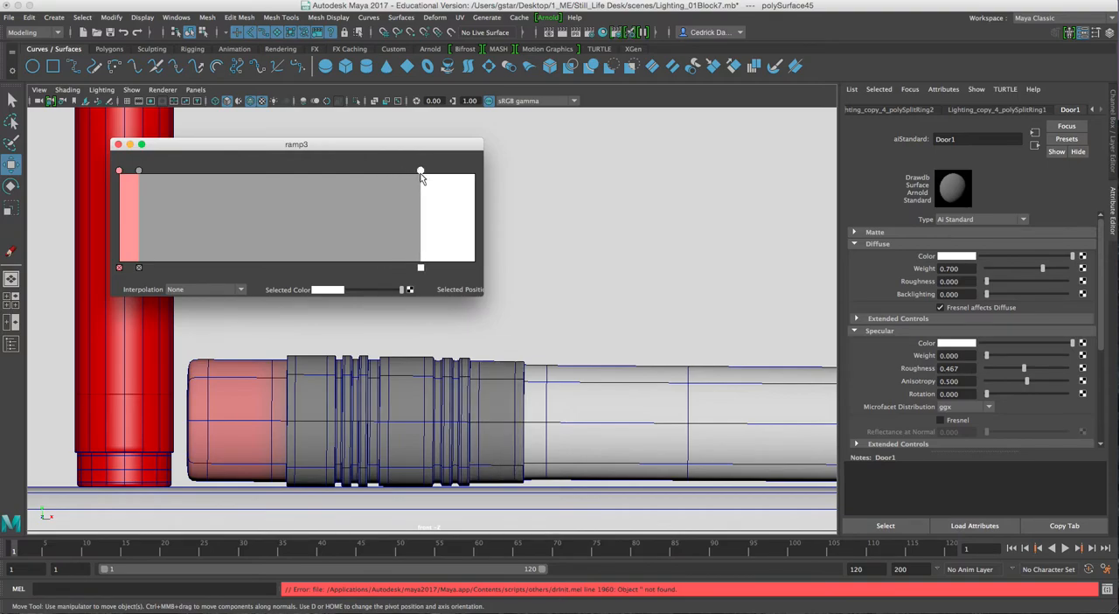
{"action": "middle_click_drag", "start_coordinate": [625, 327], "coordinate": [453, 339], "text": "alt"}
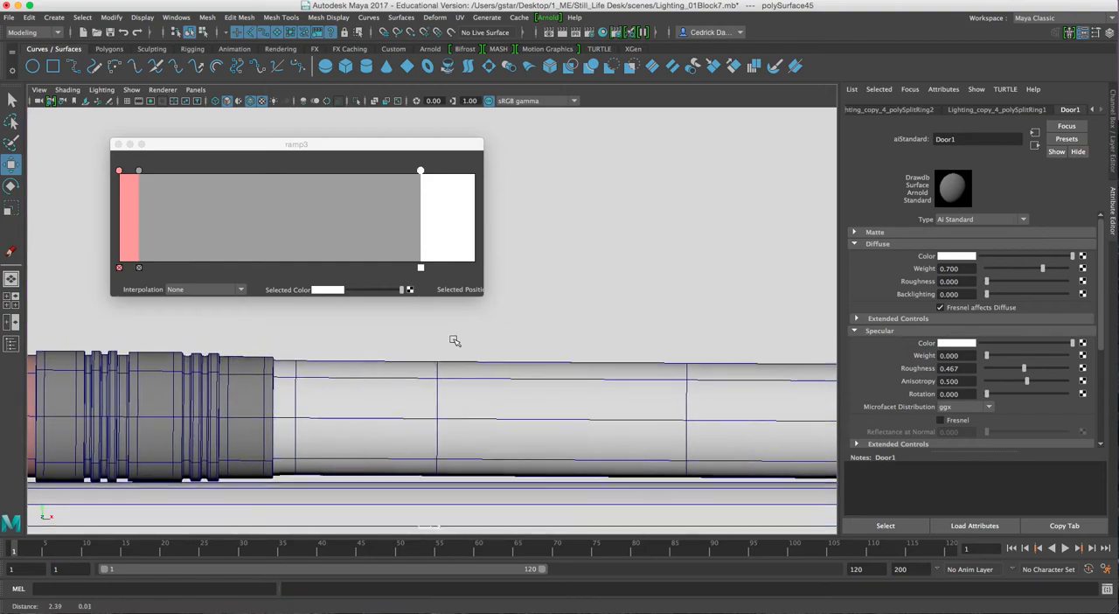
{"action": "left_click", "coordinate": [442, 194]}
{"action": "left_click", "coordinate": [444, 198]}
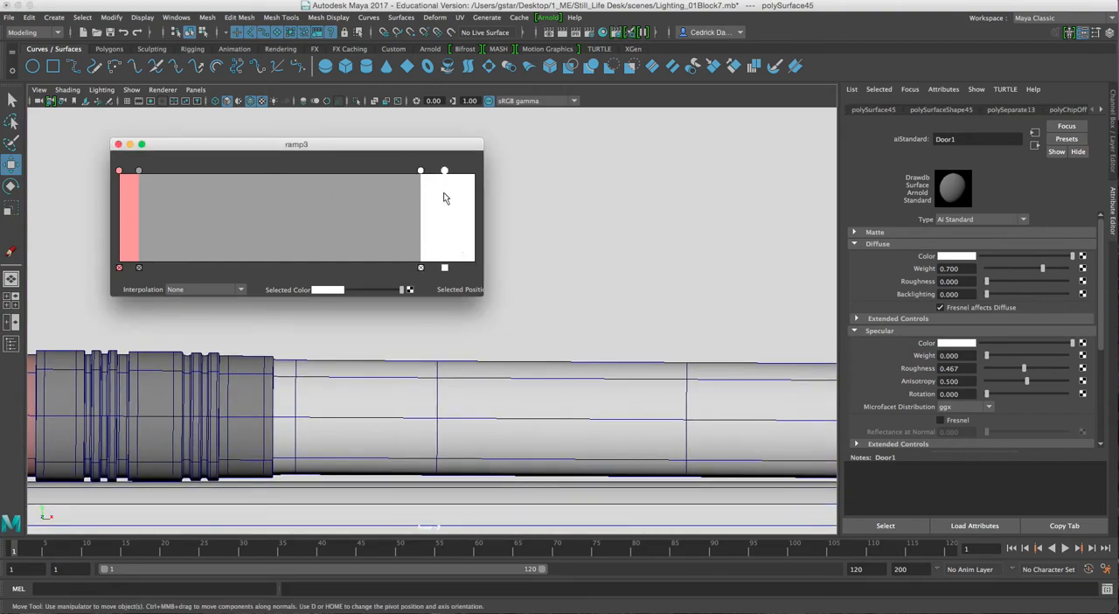
{"action": "left_click", "coordinate": [444, 269]}
{"action": "key", "text": "super+w"}
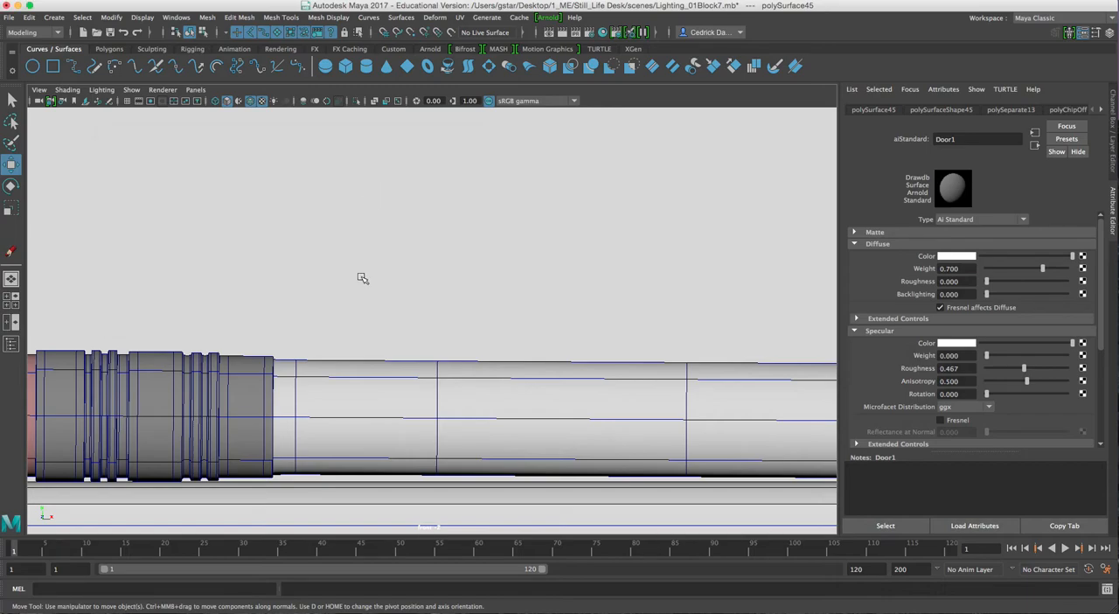
Select the pencil and open its diffuse color ramp in the enlarged editor, placed above the pencil body
{"action": "left_click", "coordinate": [595, 380]}
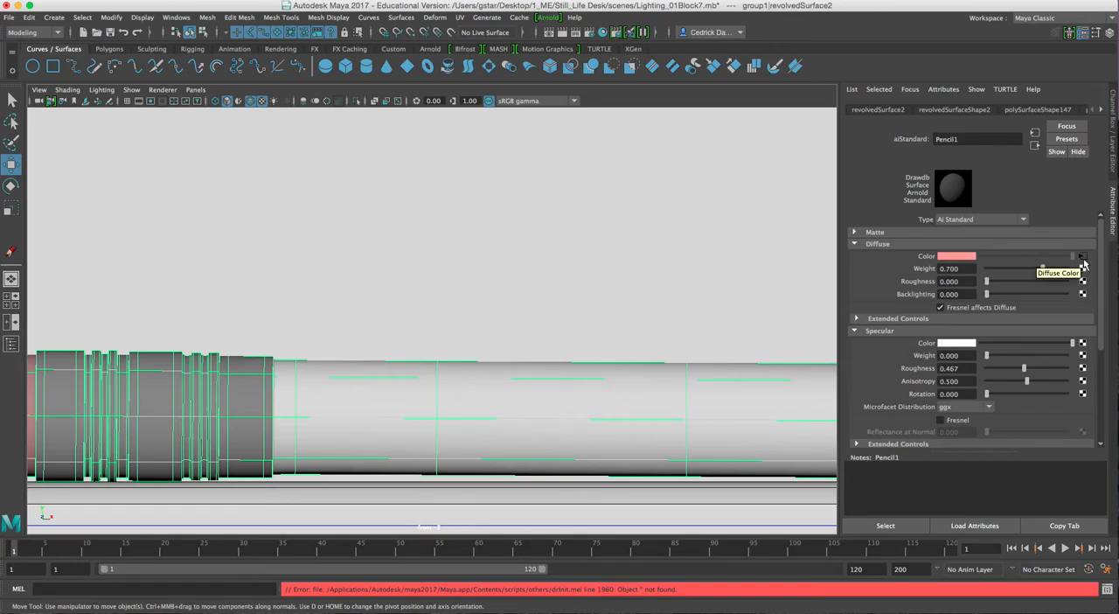
{"action": "left_click", "coordinate": [1081, 261]}
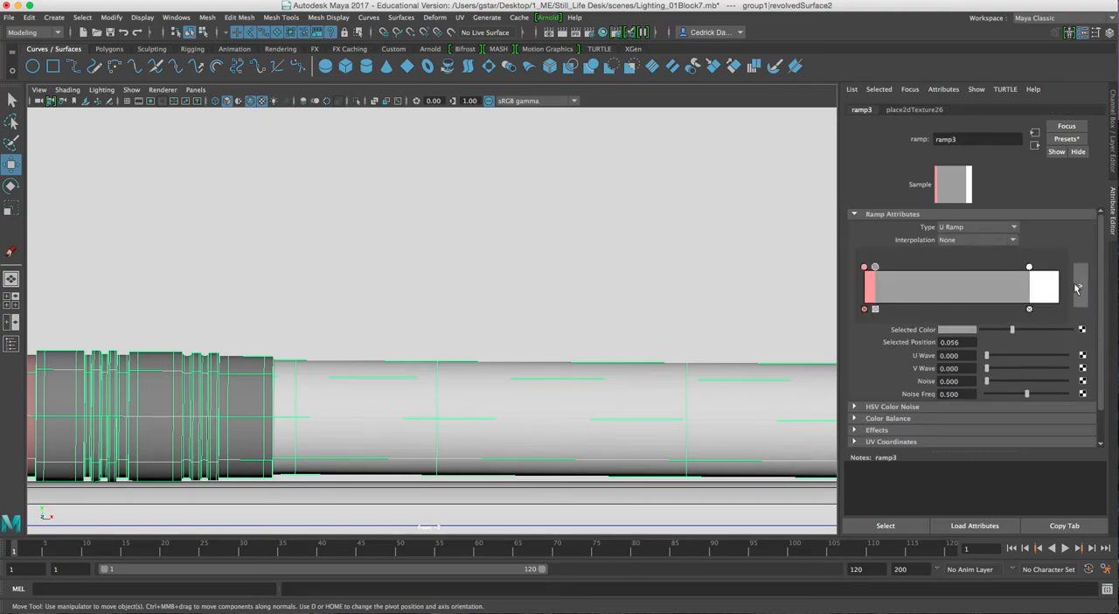
{"action": "left_click", "coordinate": [1081, 290]}
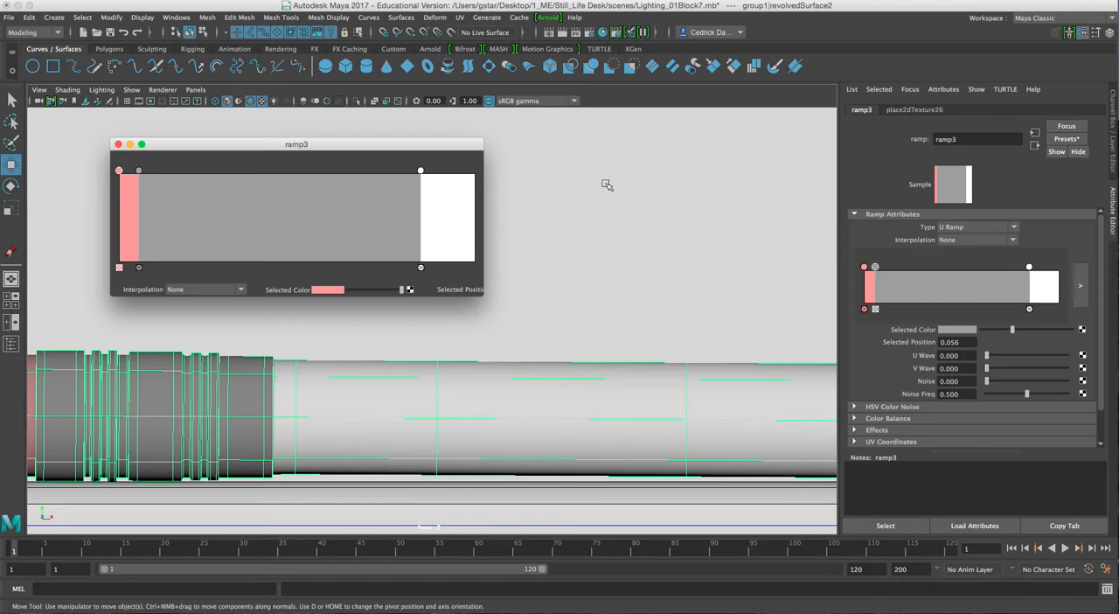
{"action": "left_click", "coordinate": [442, 147]}
{"action": "left_click_drag", "start_coordinate": [442, 147], "coordinate": [435, 139]}
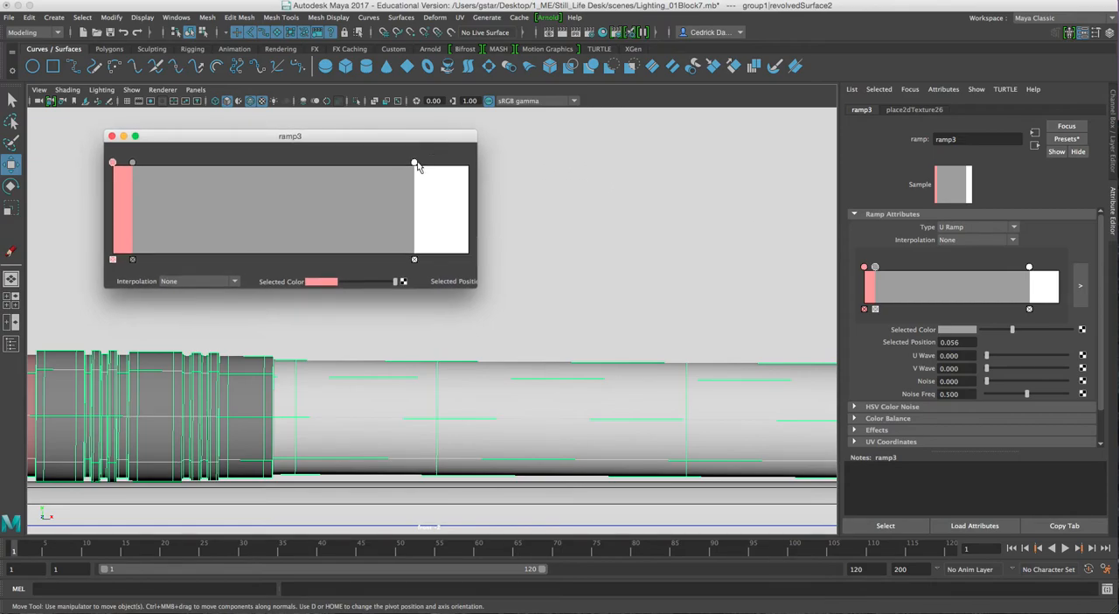
Recolor the white ramp marker golden yellow with hue 47.070, saturation 1 and value 0.808
{"action": "left_click", "coordinate": [415, 163]}
{"action": "left_click", "coordinate": [322, 282]}
{"action": "left_click", "coordinate": [327, 283]}
{"action": "left_click", "coordinate": [298, 274]}
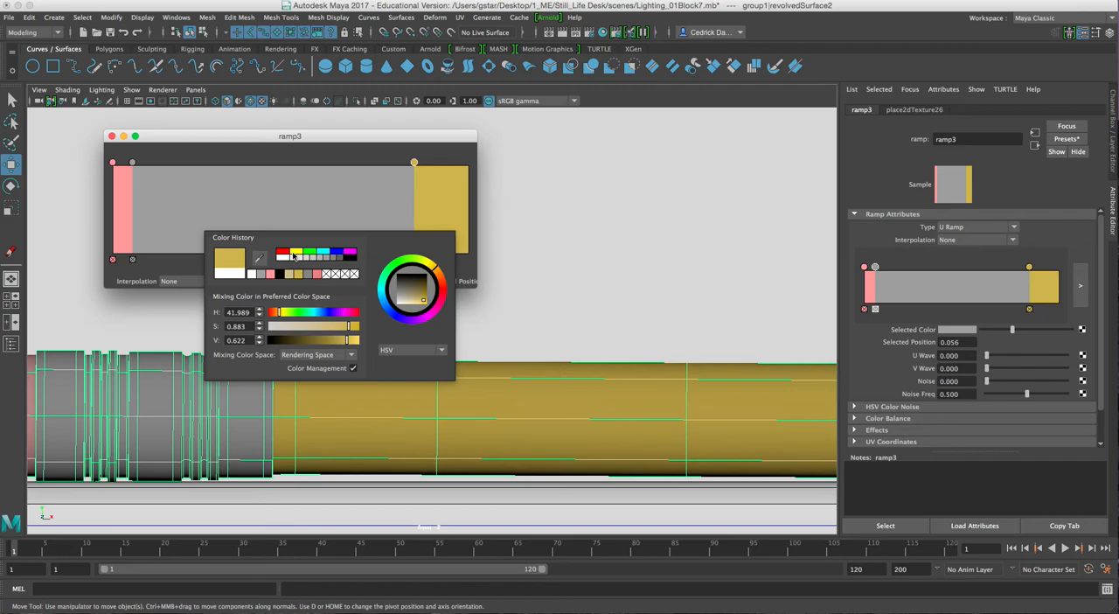
{"action": "left_click", "coordinate": [295, 255]}
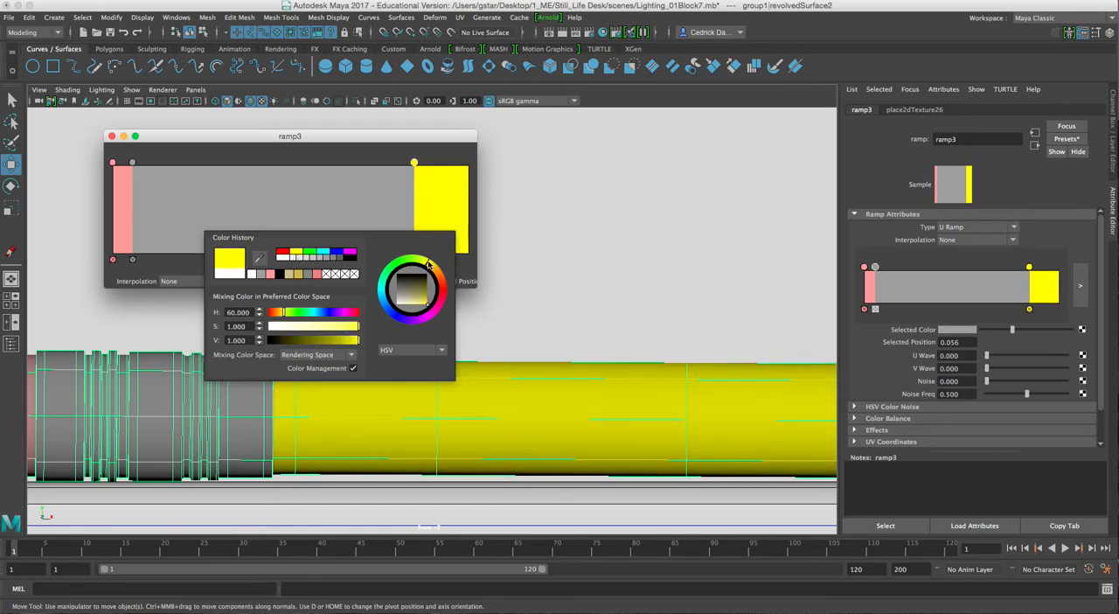
{"action": "left_click_drag", "start_coordinate": [428, 262], "coordinate": [434, 270]}
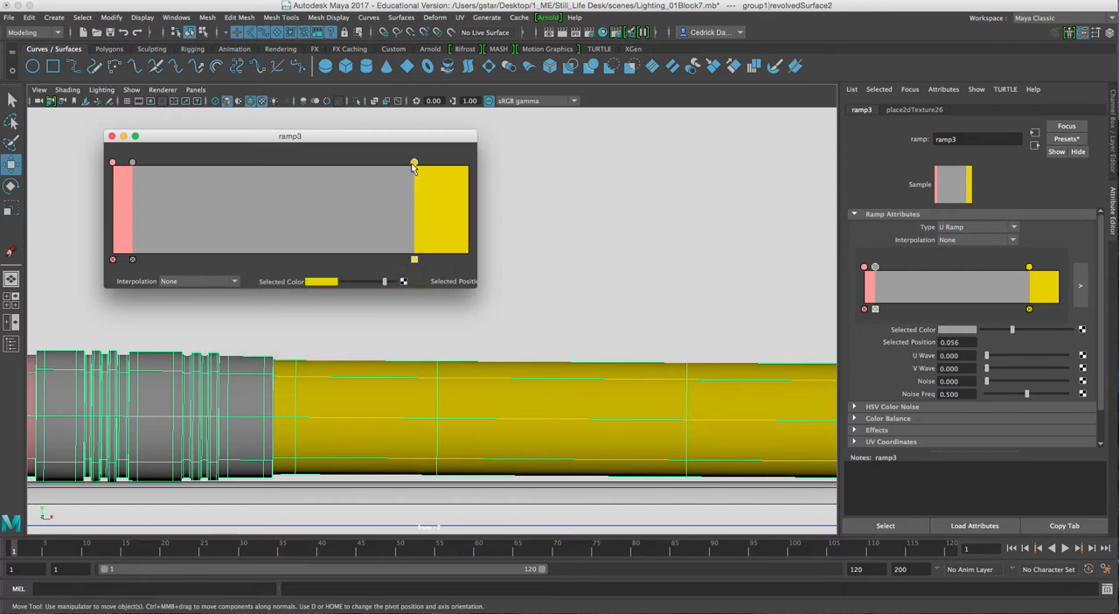
Fine-tune the yellow marker to about 0.85 of the ramp, checking the ferrule edge close up in the perspective view
{"action": "mouse_move", "coordinate": [414, 166]}
{"action": "left_mouse_down"}
{"action": "mouse_move", "coordinate": [372, 170]}
{"action": "mouse_move", "coordinate": [413, 167]}
{"action": "left_mouse_up"}
{"action": "key", "text": "space"}
{"action": "key", "text": "space"}
{"action": "mouse_move", "coordinate": [617, 234]}
{"action": "left_mouse_down", "text": "alt"}
{"action": "mouse_move", "coordinate": [592, 240]}
{"action": "mouse_move", "coordinate": [632, 239]}
{"action": "mouse_move", "coordinate": [585, 262]}
{"action": "mouse_move", "coordinate": [621, 270]}
{"action": "mouse_move", "coordinate": [576, 292]}
{"action": "mouse_move", "coordinate": [609, 305]}
{"action": "mouse_move", "coordinate": [648, 299]}
{"action": "left_mouse_up", "text": "alt"}
{"action": "scroll", "coordinate": [579, 293], "scroll_direction": "up", "scroll_amount": 3}
{"action": "scroll", "coordinate": [610, 305], "scroll_direction": "up", "scroll_amount": 6}
{"action": "middle_click_drag", "start_coordinate": [648, 299], "coordinate": [596, 302], "text": "alt"}
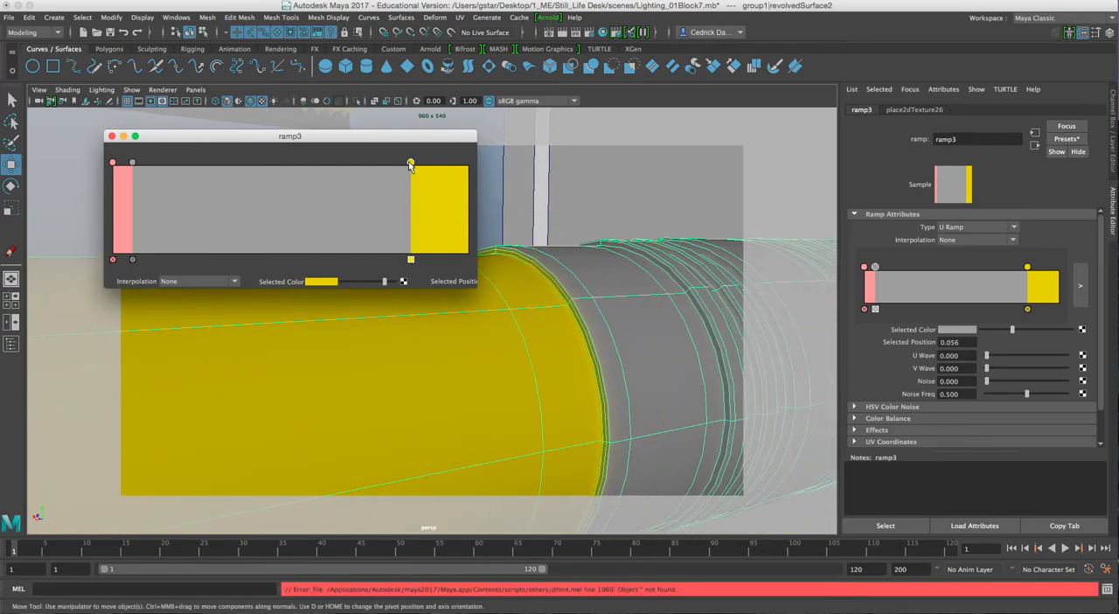
{"action": "left_click_drag", "start_coordinate": [411, 164], "coordinate": [416, 165]}
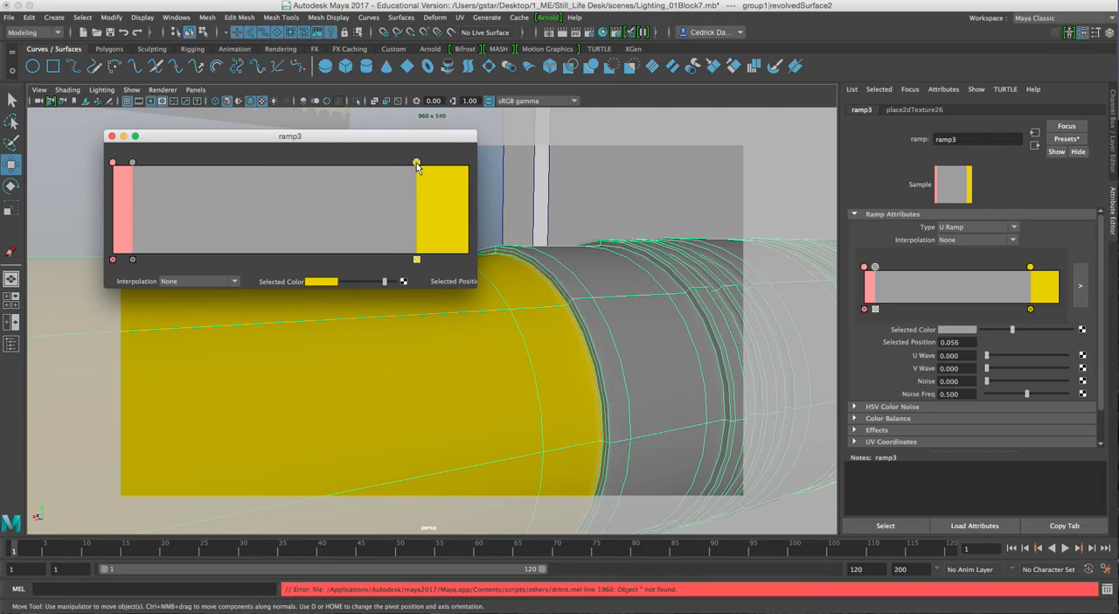
{"action": "scroll", "coordinate": [551, 306], "scroll_direction": "down", "scroll_amount": 10}
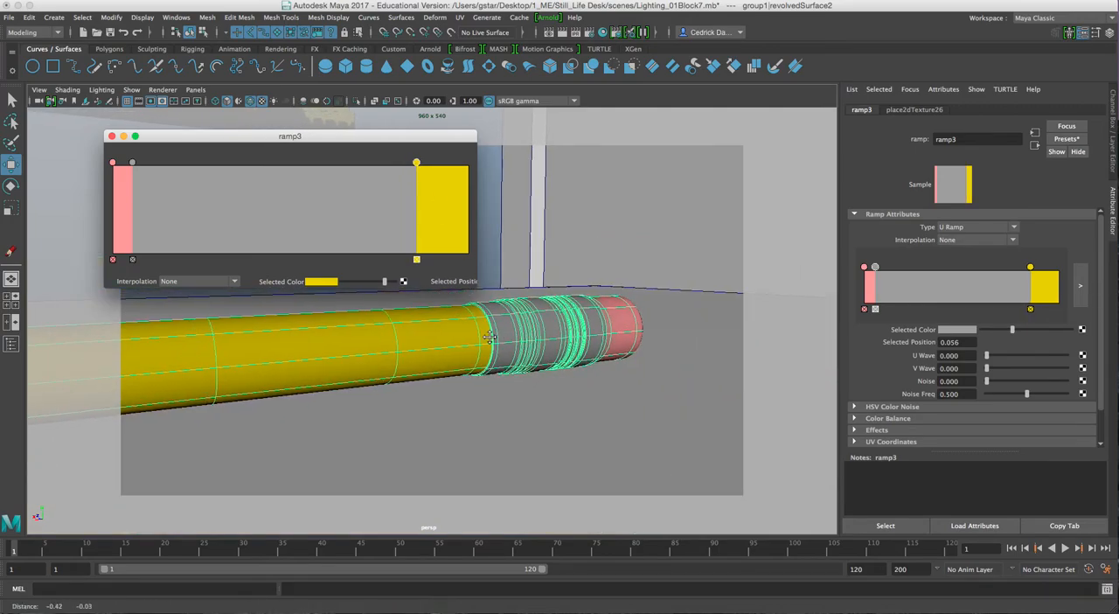
Add a ramp marker at about 0.92, after the yellow one, for the pencil's sharpened tip in the front view
{"action": "left_click_drag", "start_coordinate": [517, 336], "coordinate": [514, 336], "text": "alt"}
{"action": "middle_click_drag", "start_coordinate": [431, 345], "coordinate": [647, 336], "text": "alt"}
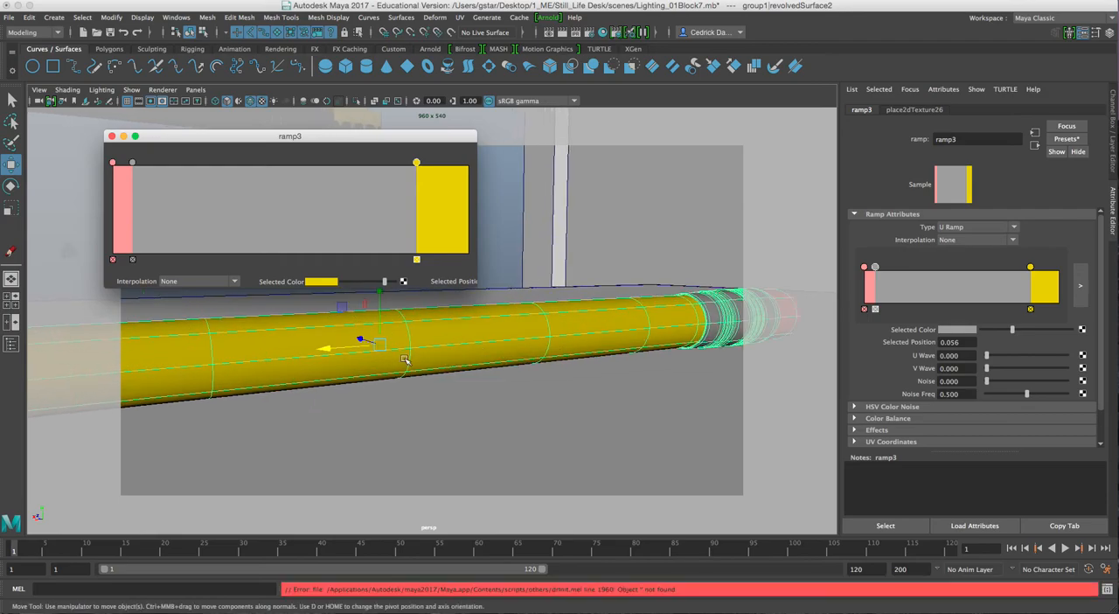
{"action": "middle_click_drag", "start_coordinate": [414, 362], "coordinate": [620, 354], "text": "alt"}
{"action": "middle_click_drag", "start_coordinate": [374, 361], "coordinate": [440, 365], "text": "alt"}
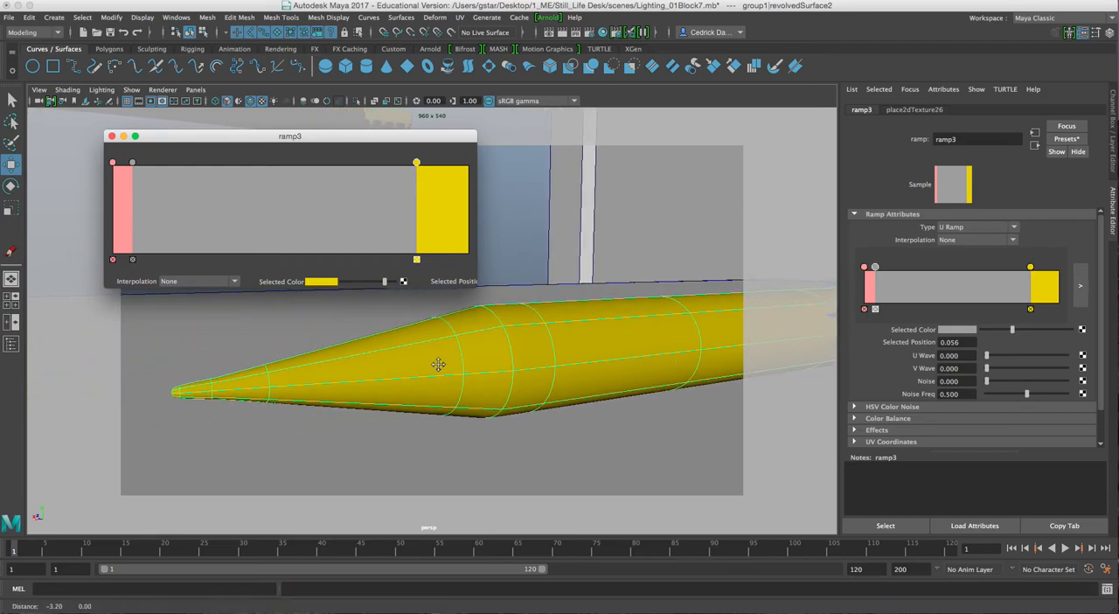
{"action": "key", "text": "space"}
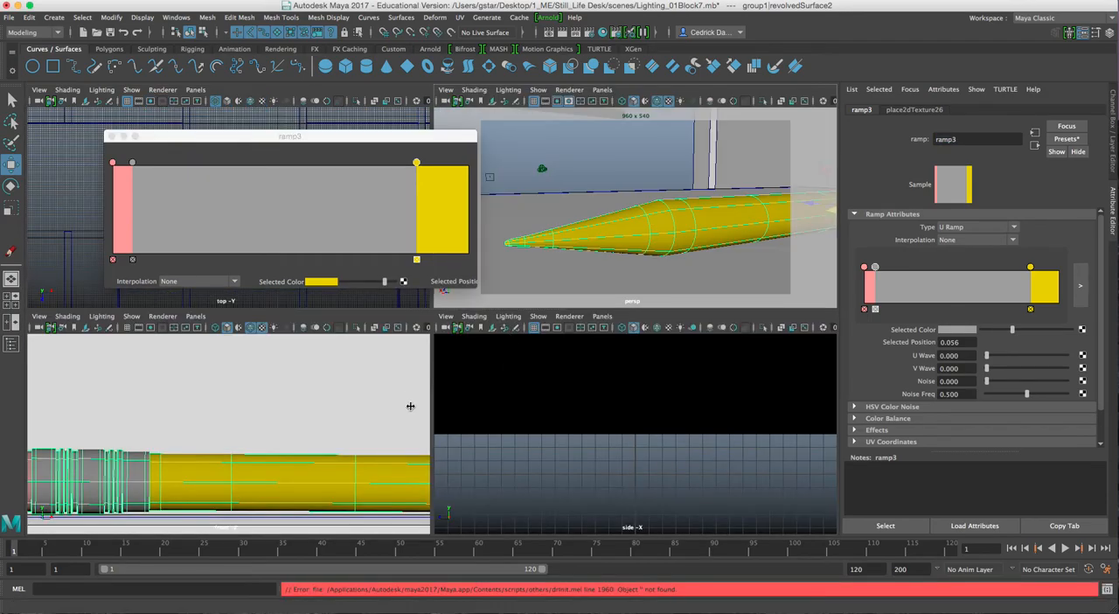
{"action": "middle_click_drag", "start_coordinate": [386, 437], "coordinate": [304, 435], "text": "alt"}
{"action": "key", "text": "space"}
{"action": "middle_click_drag", "start_coordinate": [541, 401], "coordinate": [291, 409], "text": "alt"}
{"action": "middle_click_drag", "start_coordinate": [705, 372], "coordinate": [507, 376], "text": "alt"}
{"action": "scroll", "coordinate": [673, 368], "scroll_direction": "up", "scroll_amount": 1}
{"action": "middle_click_drag", "start_coordinate": [690, 376], "coordinate": [544, 374], "text": "alt"}
{"action": "middle_click_drag", "start_coordinate": [660, 375], "coordinate": [507, 371], "text": "alt"}
{"action": "middle_click_drag", "start_coordinate": [682, 383], "coordinate": [528, 375], "text": "alt"}
{"action": "middle_click_drag", "start_coordinate": [654, 382], "coordinate": [507, 375], "text": "alt"}
{"action": "middle_click_drag", "start_coordinate": [575, 379], "coordinate": [483, 379], "text": "alt"}
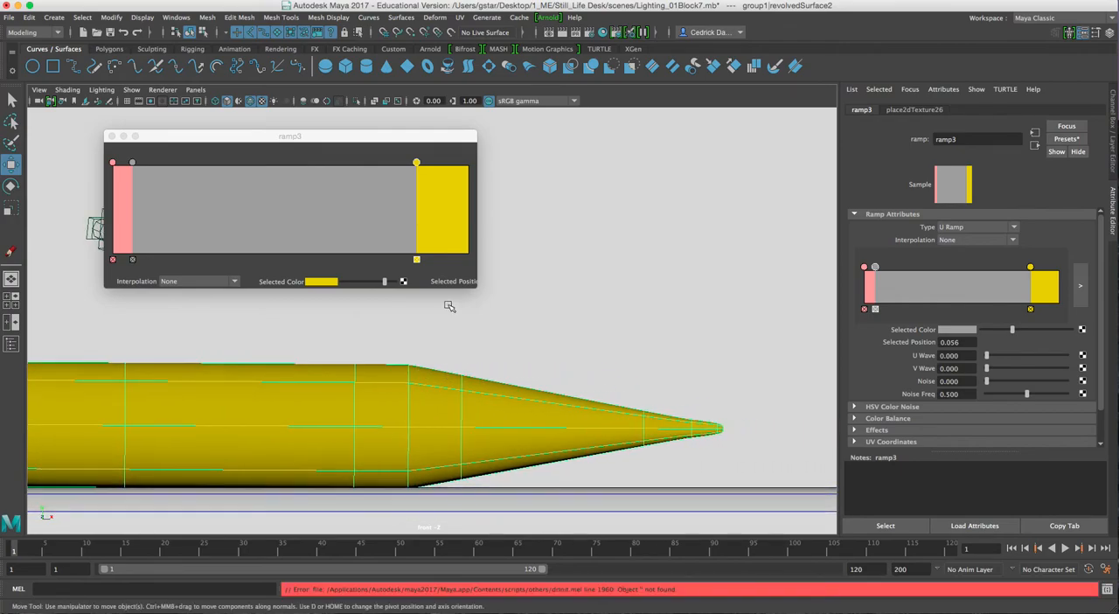
{"action": "left_click", "coordinate": [445, 174]}
{"action": "left_click", "coordinate": [444, 175]}
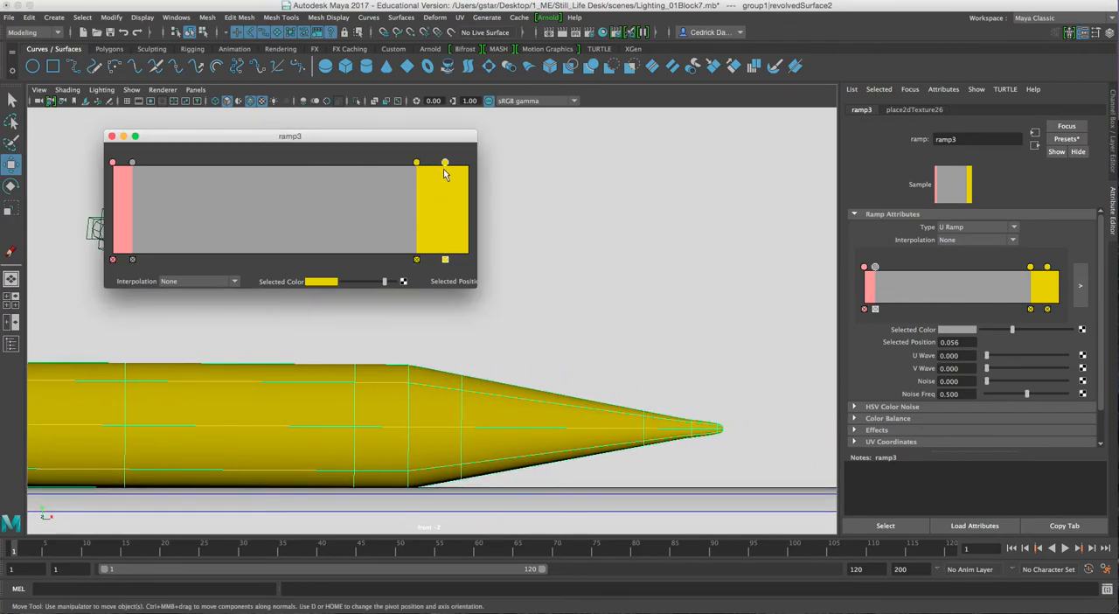
{"action": "left_click_drag", "start_coordinate": [443, 175], "coordinate": [442, 175]}
Recolor the new tip marker pale beige by lowering its saturation to 0.386
{"action": "left_click", "coordinate": [329, 282]}
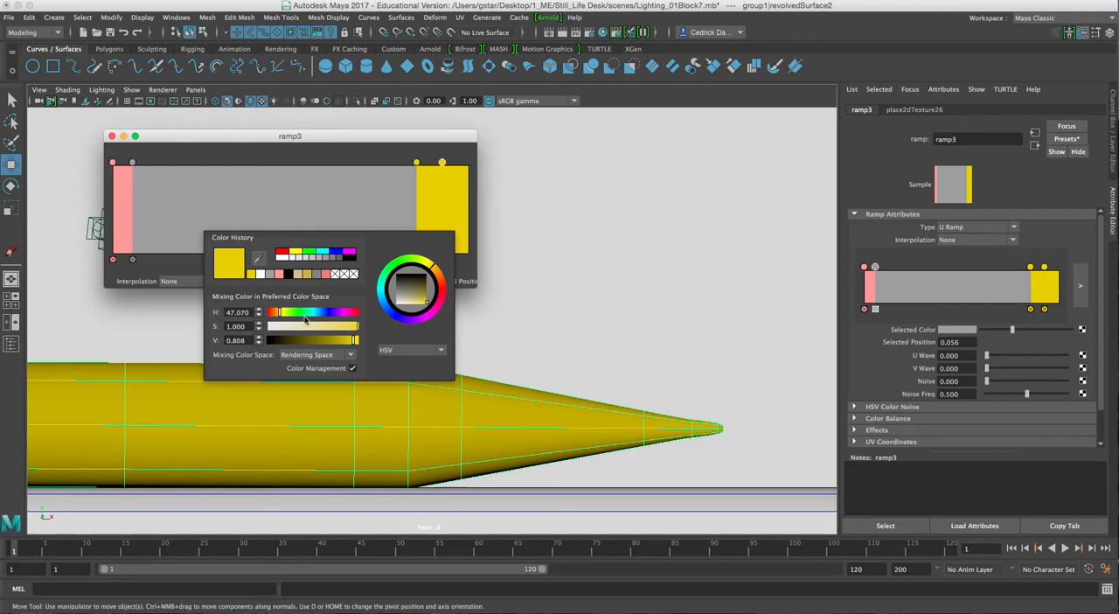
{"action": "left_click", "coordinate": [317, 327]}
{"action": "left_click_drag", "start_coordinate": [318, 327], "coordinate": [303, 329]}
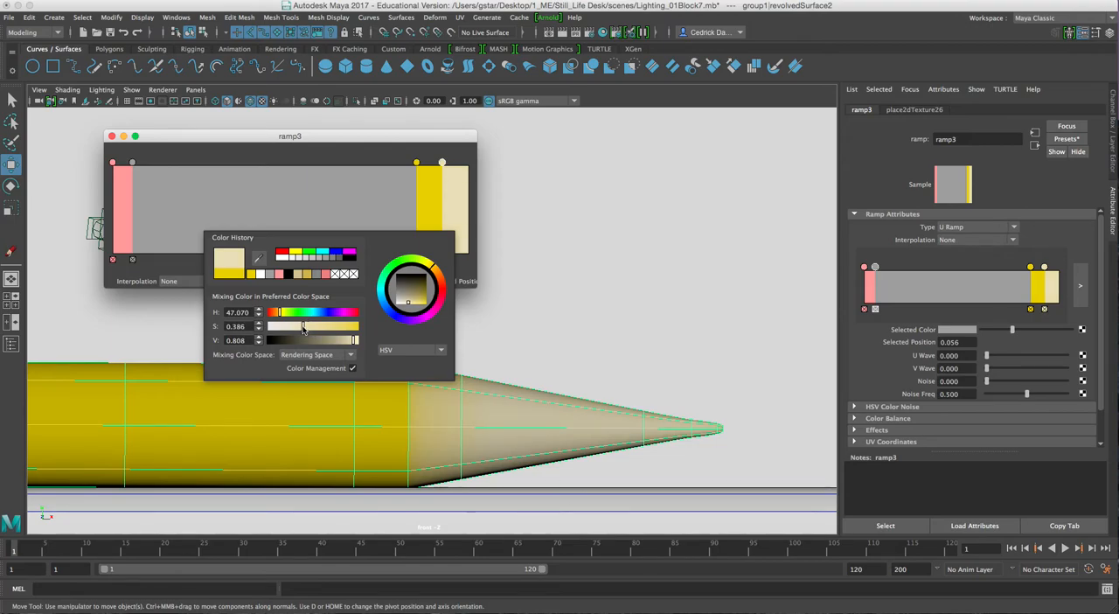
Brighten the beige tip marker to pale cream and shift the yellow and cream markers slightly to about 0.86 and 0.92
{"action": "left_click", "coordinate": [355, 342]}
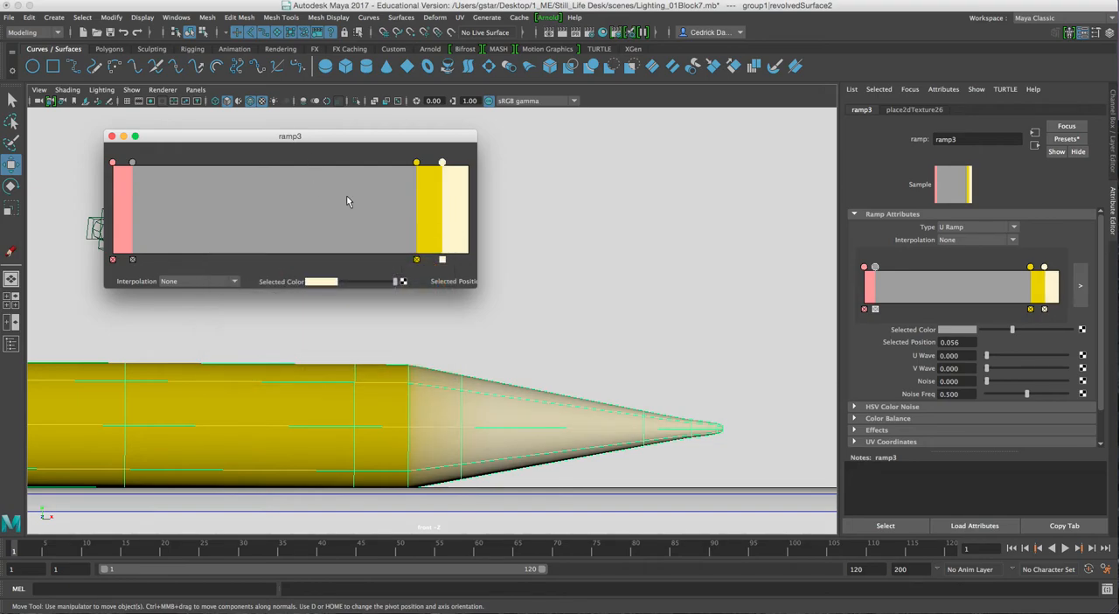
{"action": "left_click_drag", "start_coordinate": [442, 162], "coordinate": [419, 165]}
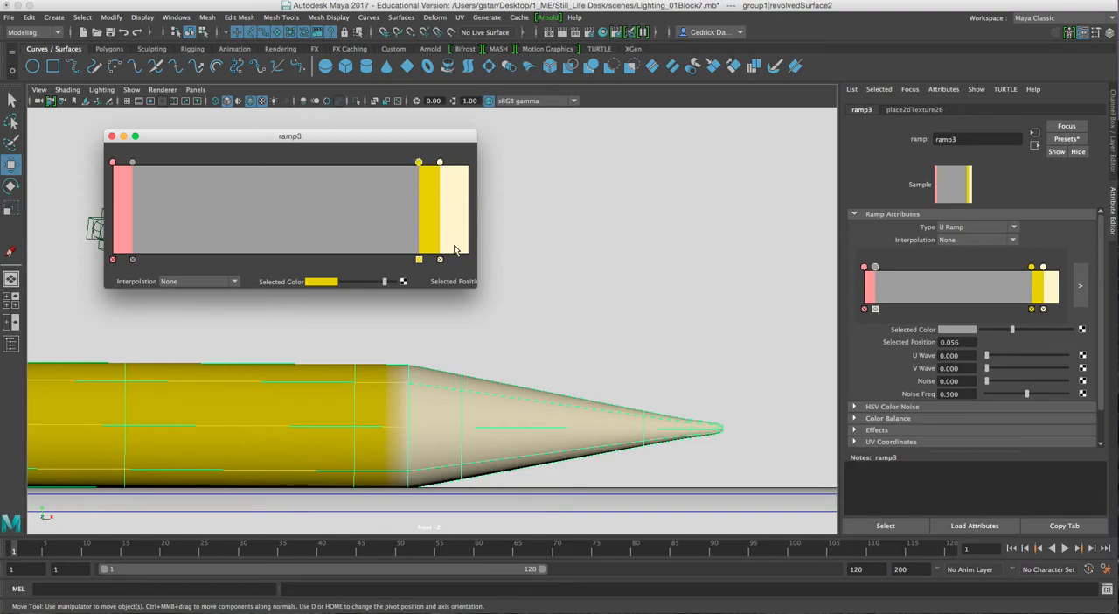
Add a ramp marker at about 0.97 after the cream one and darken it to black for the pencil's lead
{"action": "left_click", "coordinate": [454, 184]}
{"action": "left_click_drag", "start_coordinate": [453, 189], "coordinate": [457, 181]}
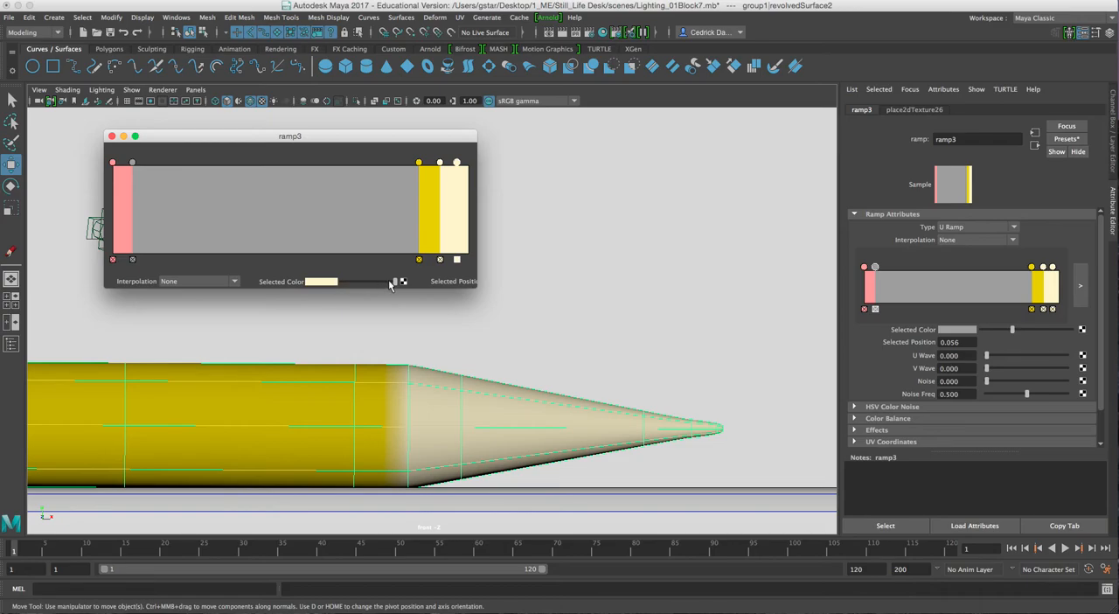
{"action": "left_click_drag", "start_coordinate": [393, 281], "coordinate": [338, 287]}
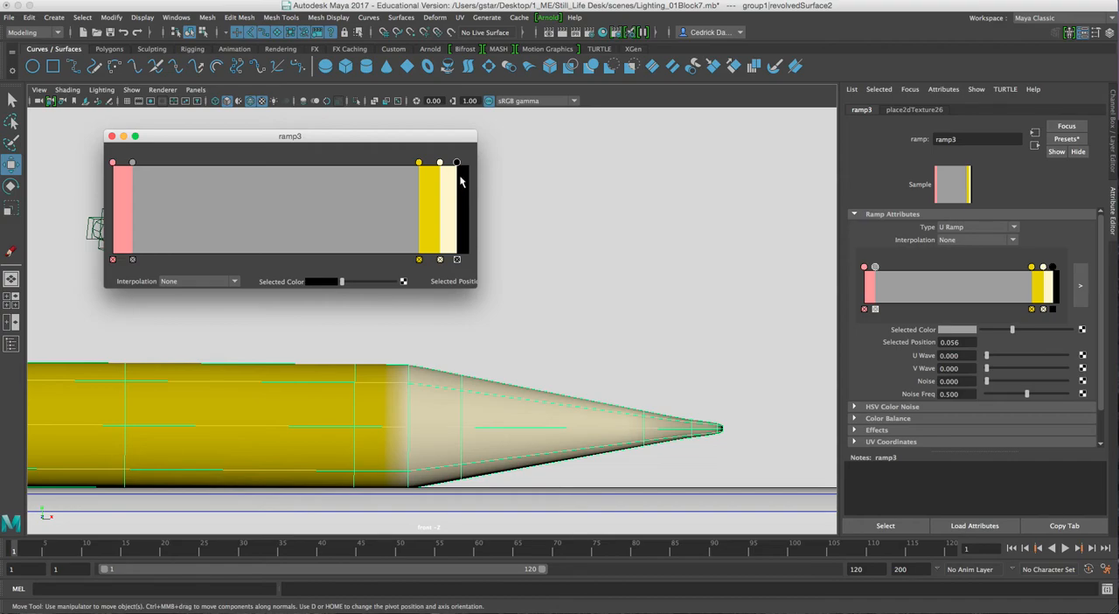
Reposition the black lead marker to 0.952 on the ramp and delete the stray cream marker beside it
{"action": "left_click_drag", "start_coordinate": [457, 165], "coordinate": [451, 166]}
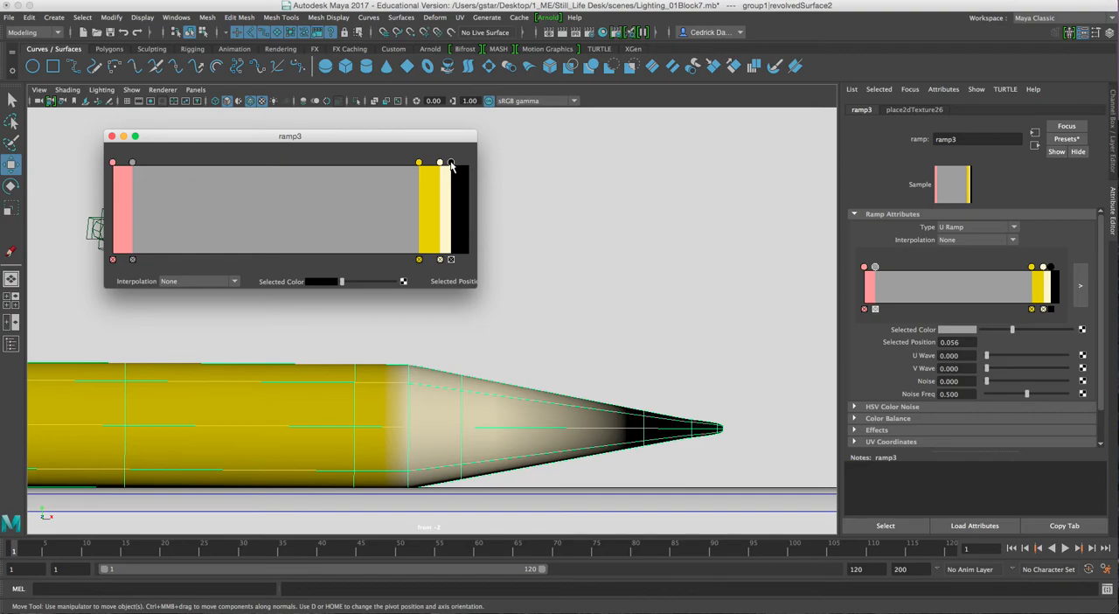
{"action": "left_click_drag", "start_coordinate": [450, 166], "coordinate": [454, 165]}
{"action": "scroll", "coordinate": [545, 189], "scroll_direction": "down", "scroll_amount": 3}
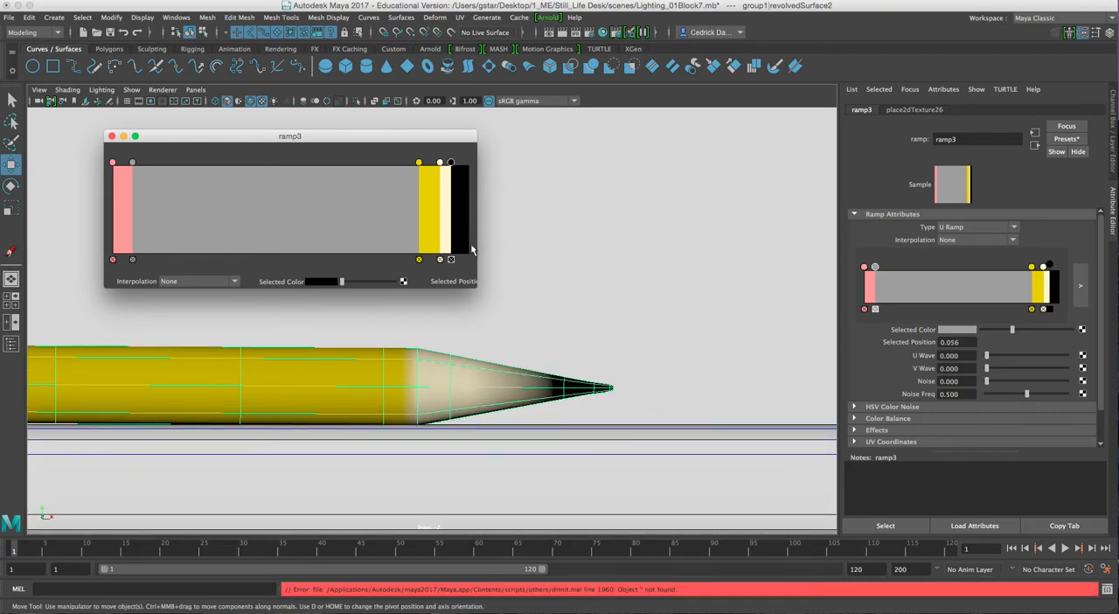
{"action": "left_click", "coordinate": [451, 168]}
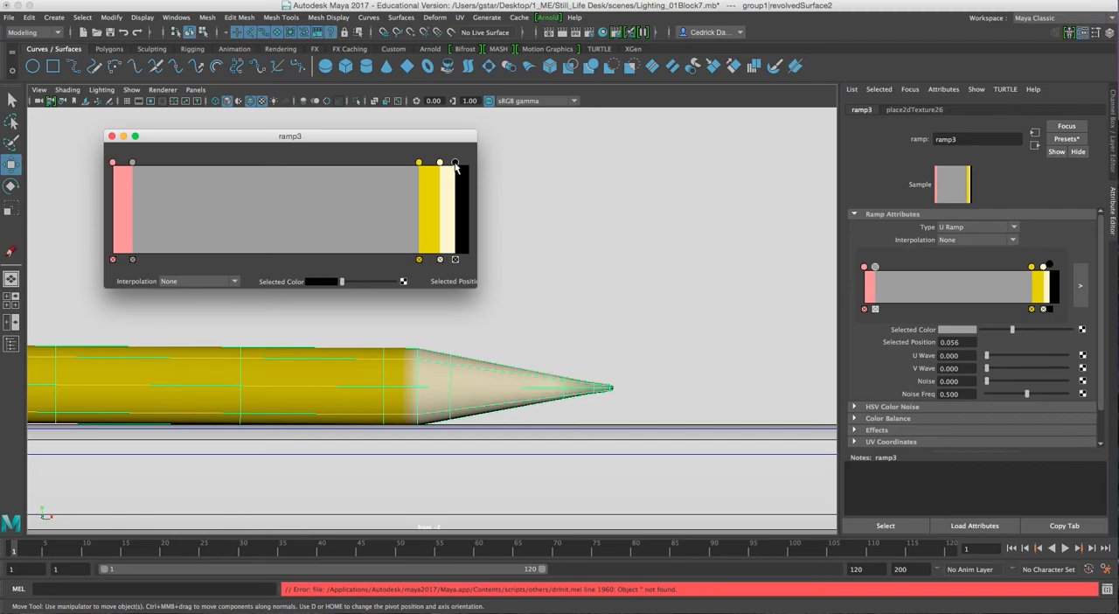
{"action": "left_click", "coordinate": [454, 170]}
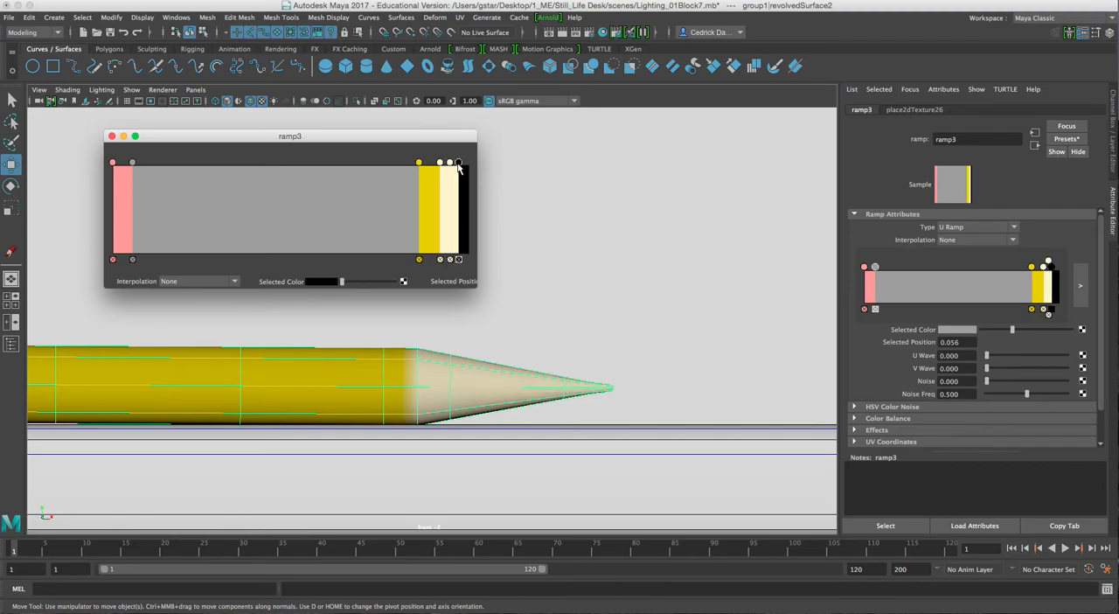
{"action": "left_click_drag", "start_coordinate": [454, 167], "coordinate": [452, 168]}
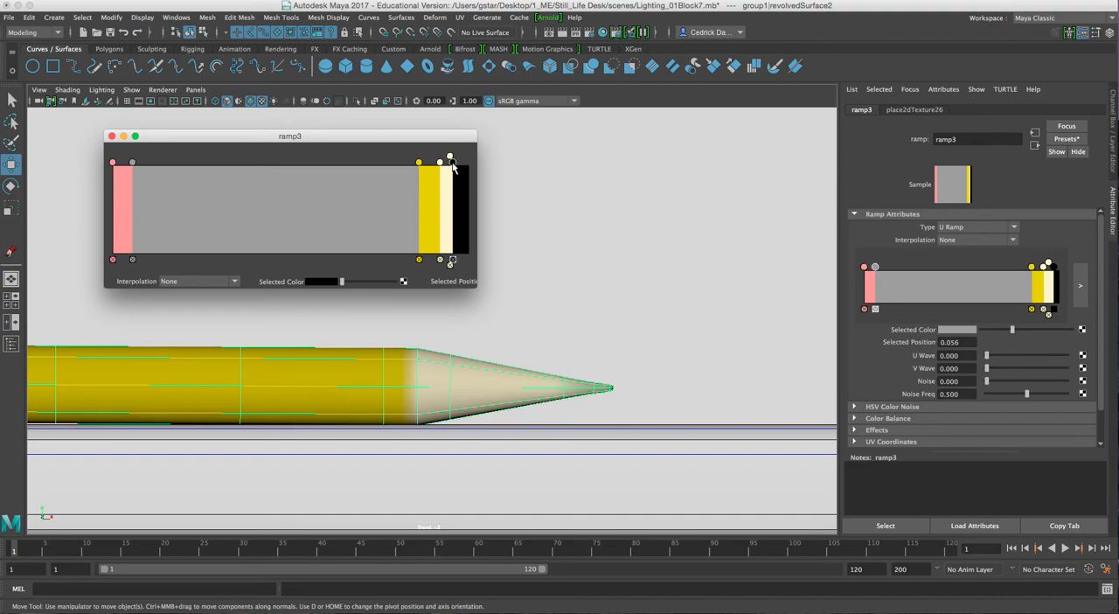
{"action": "left_click", "coordinate": [450, 265]}
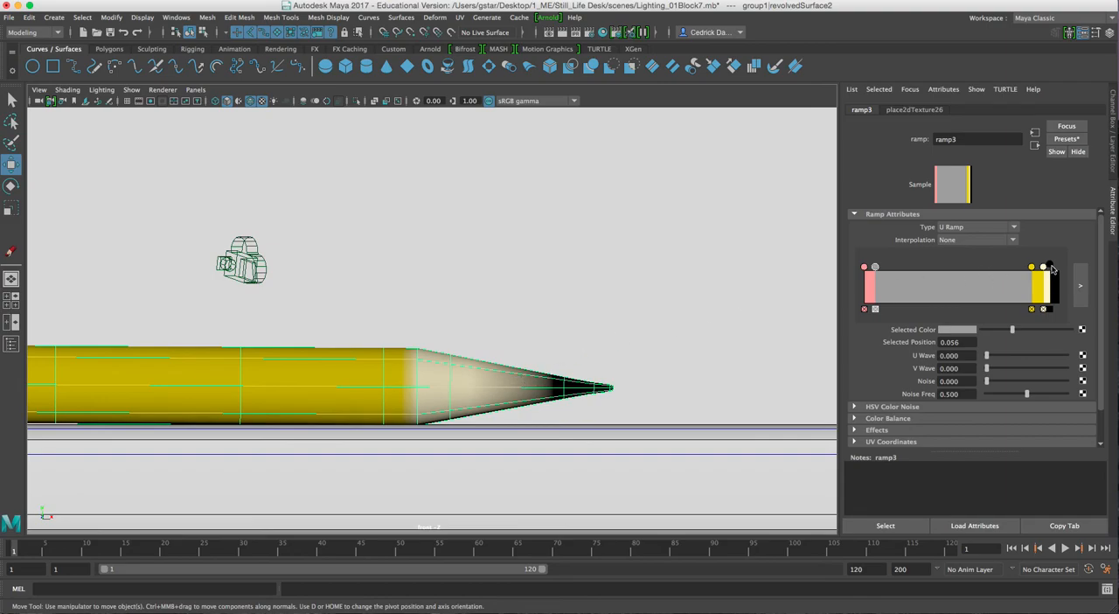
{"action": "left_click", "coordinate": [1052, 268]}
{"action": "left_click_drag", "start_coordinate": [1054, 268], "coordinate": [1049, 266]}
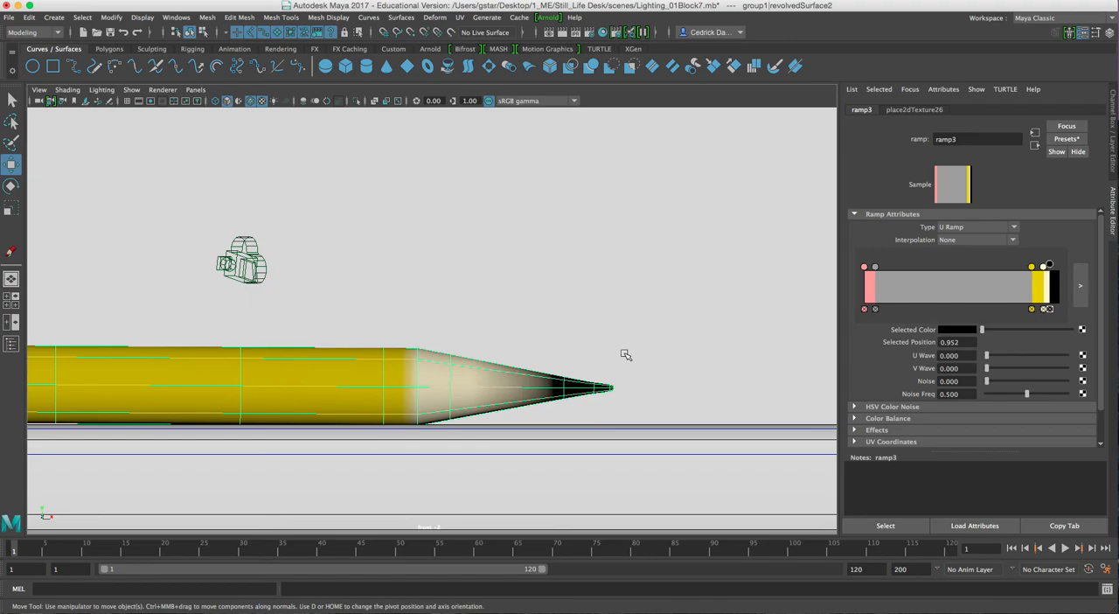
Move the yellow marker to position 0.847 and deselect the pencil to check its colors along the whole length
{"action": "scroll", "coordinate": [625, 354], "scroll_direction": "down", "scroll_amount": 5}
{"action": "middle_click_drag", "start_coordinate": [497, 353], "coordinate": [612, 350], "text": "alt"}
{"action": "scroll", "coordinate": [559, 352], "scroll_direction": "down", "scroll_amount": 3}
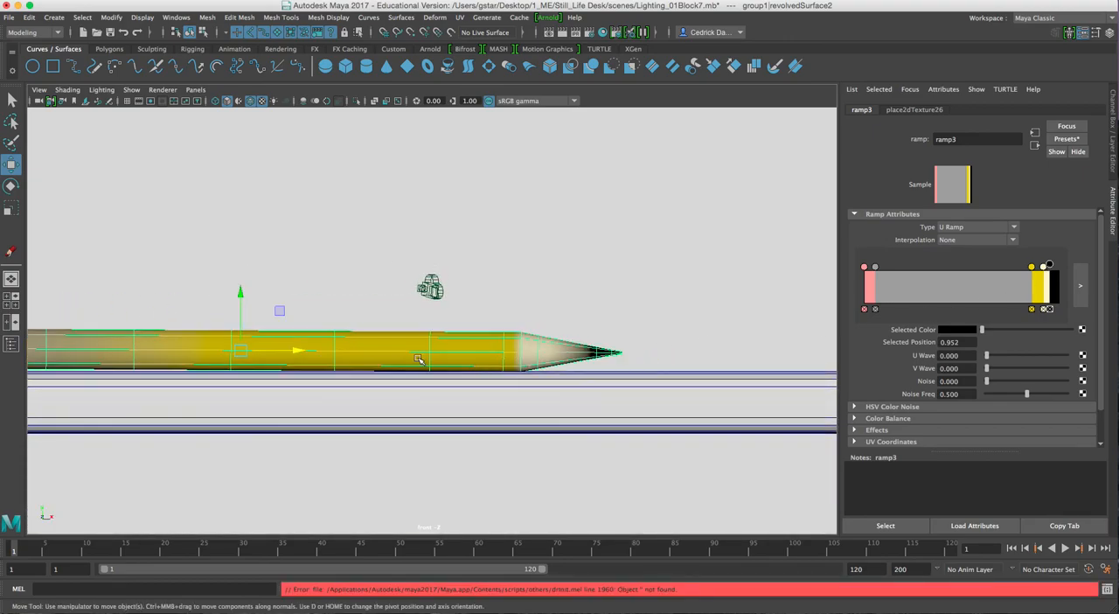
{"action": "middle_click_drag", "start_coordinate": [392, 342], "coordinate": [519, 341], "text": "alt"}
{"action": "left_click_drag", "start_coordinate": [1034, 269], "coordinate": [1030, 269]}
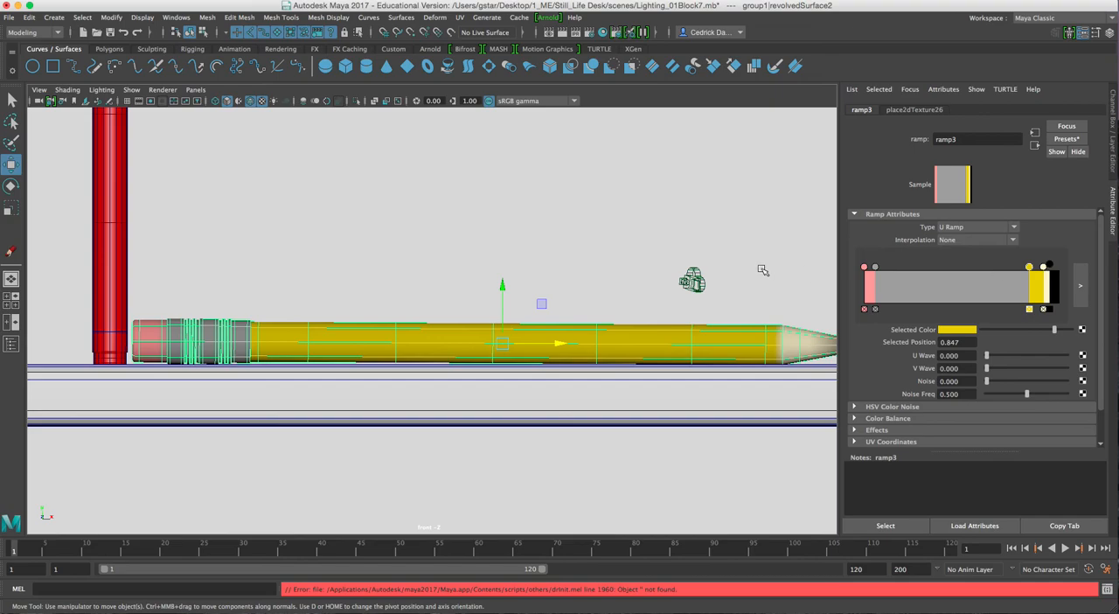
{"action": "left_click", "coordinate": [584, 325]}
{"action": "middle_click_drag", "start_coordinate": [569, 329], "coordinate": [498, 345], "text": "alt"}
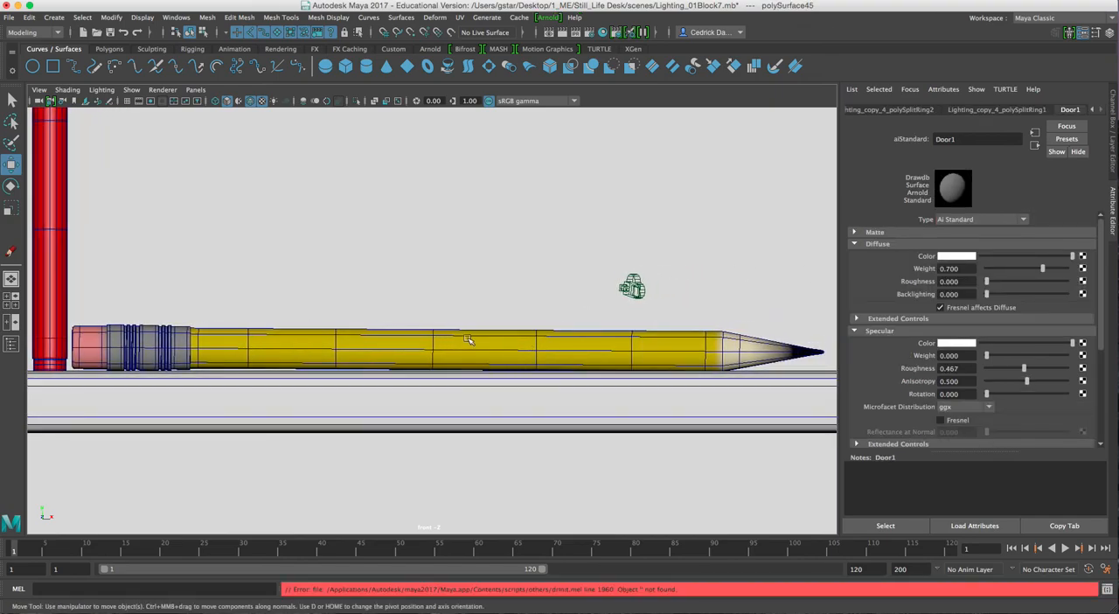
Select the red crayon standing beside the pencil's eraser in the front view, showing its aiStandard3 material
{"action": "middle_click_drag", "start_coordinate": [234, 323], "coordinate": [335, 367], "text": "alt"}
{"action": "middle_click_drag", "start_coordinate": [224, 313], "coordinate": [329, 356], "text": "alt"}
{"action": "left_click", "coordinate": [264, 316]}
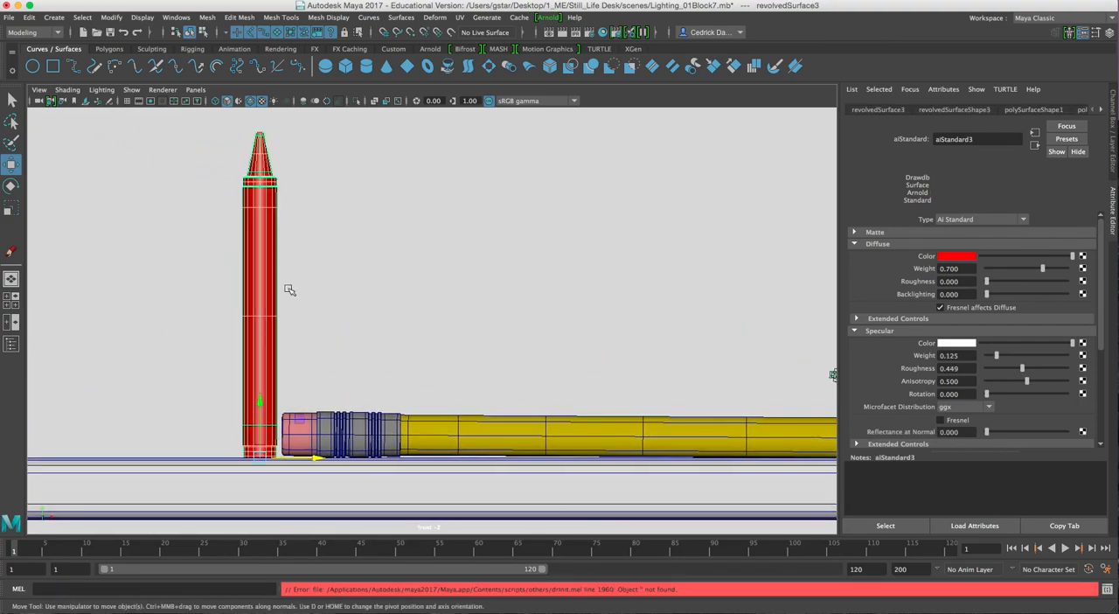
{"action": "middle_click_drag", "start_coordinate": [280, 316], "coordinate": [337, 318], "text": "alt"}
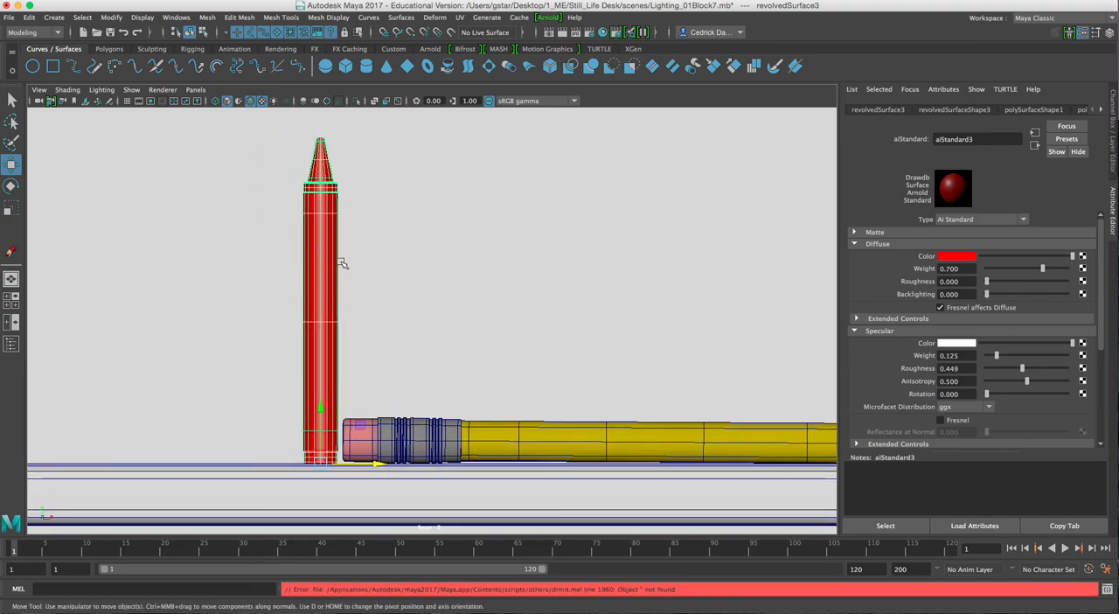